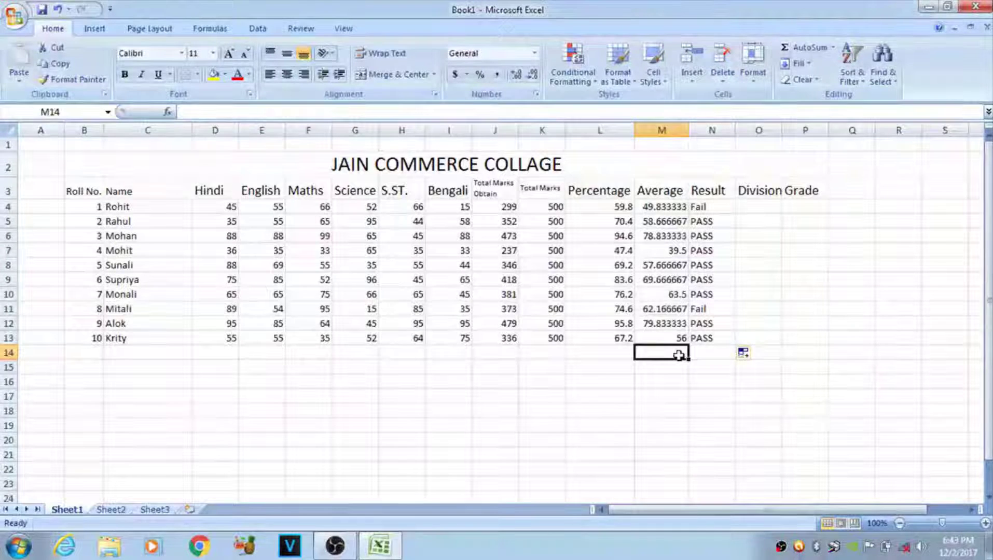
# - Select cell O4 in the Division column for the first student's formula
pyautogui.click(760, 207)
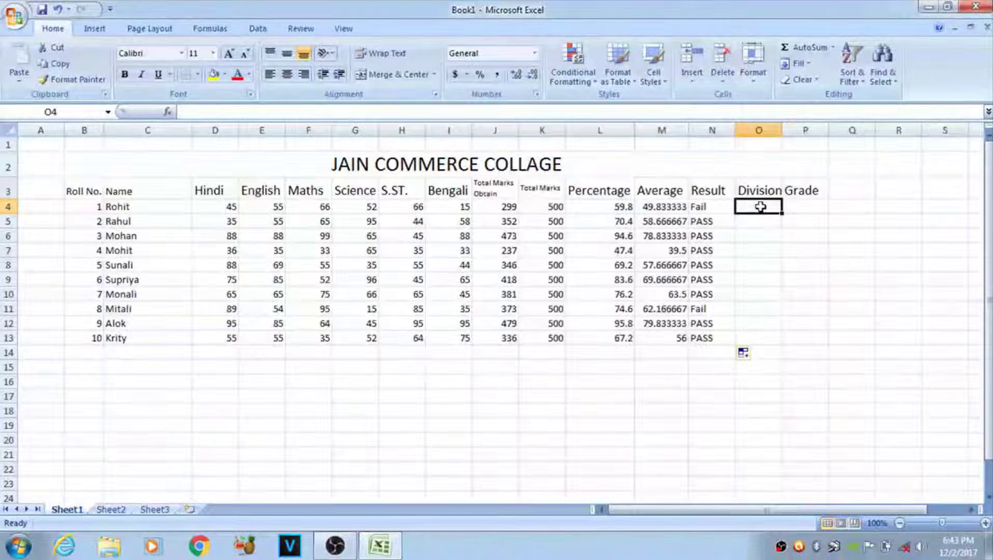
# - Start O4's formula as =if(M4 so it tests the first student's Average
pyautogui.click(268, 115)
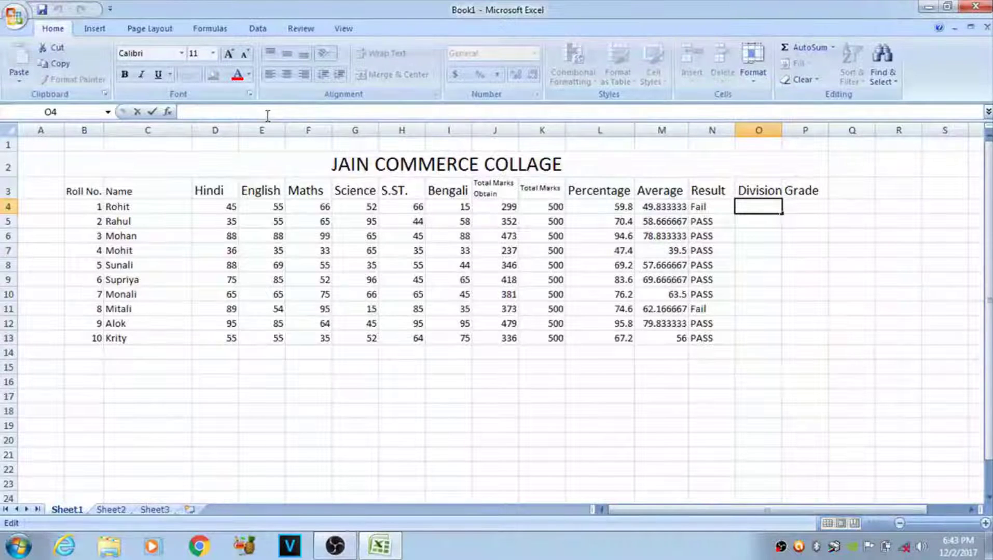
pyautogui.write('=')
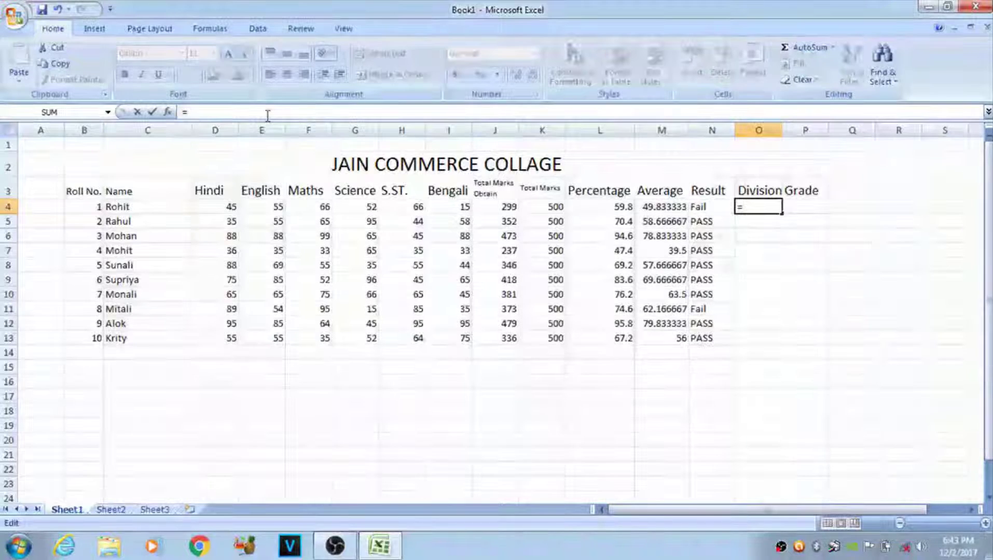
pyautogui.write('if')
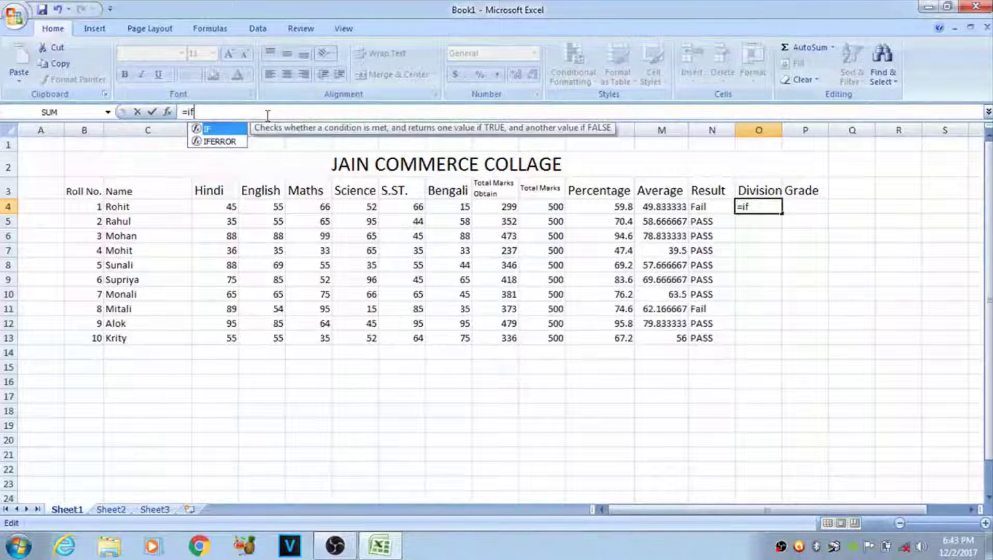
pyautogui.write('(')
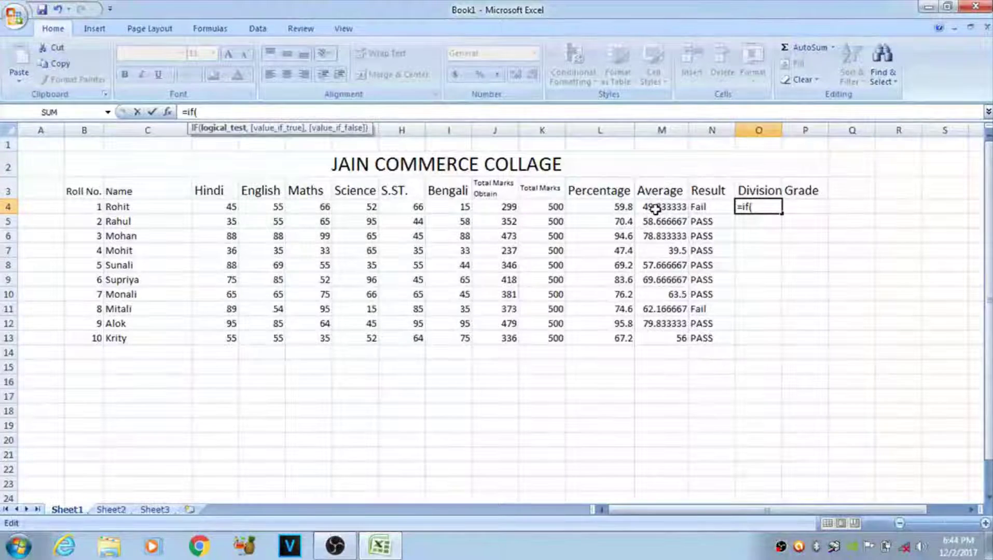
pyautogui.click(656, 209)
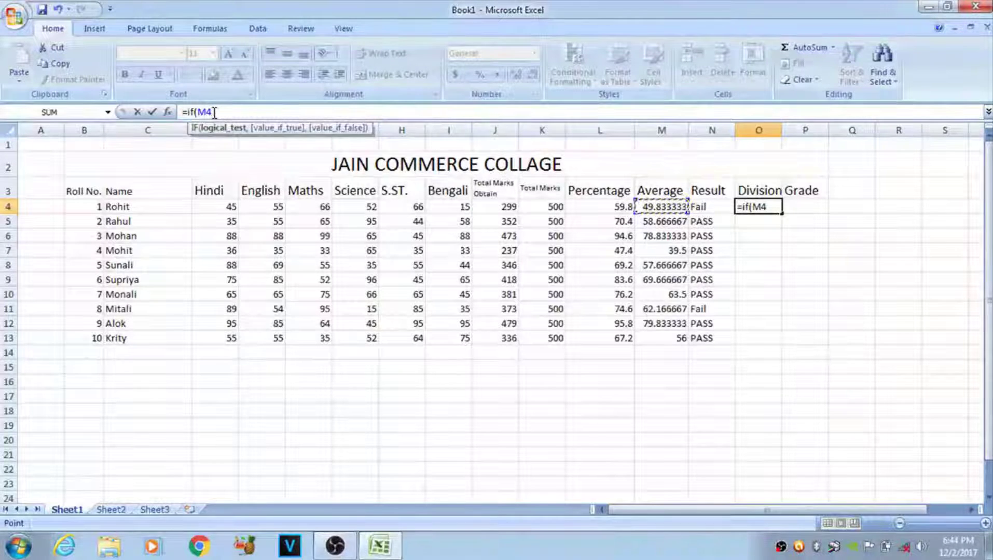
# - Add >=60,"First" to O4's formula and open a nested IF
pyautogui.write('>')
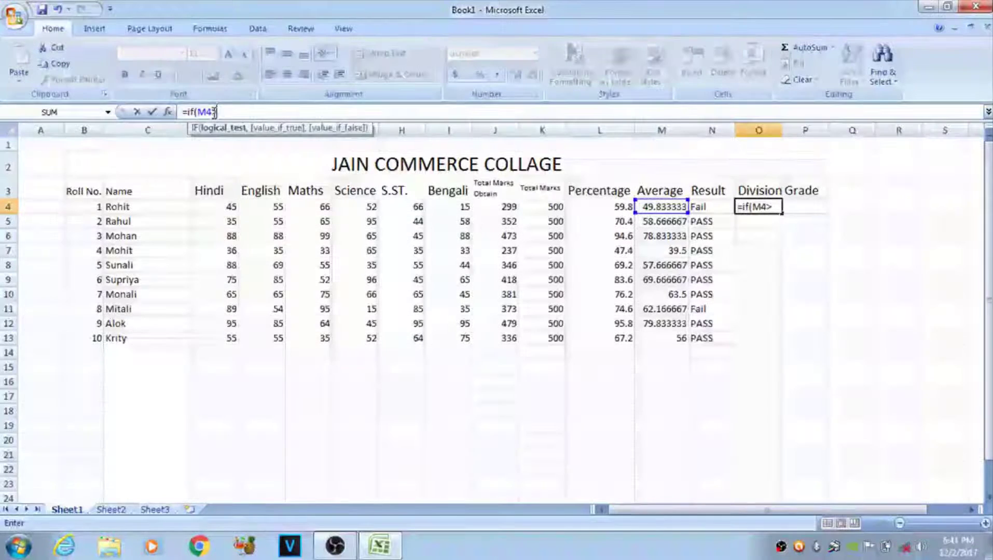
pyautogui.write('=')
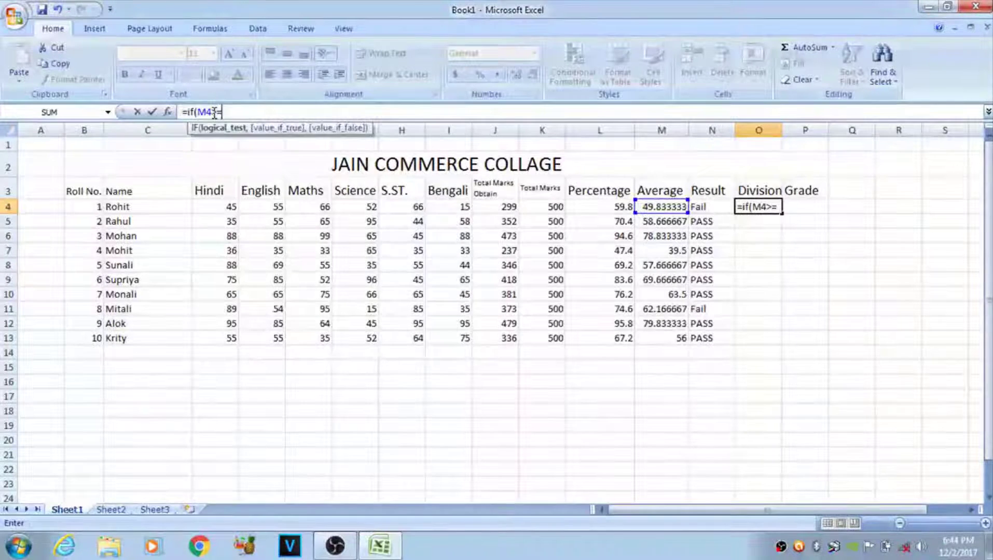
pyautogui.write('60')
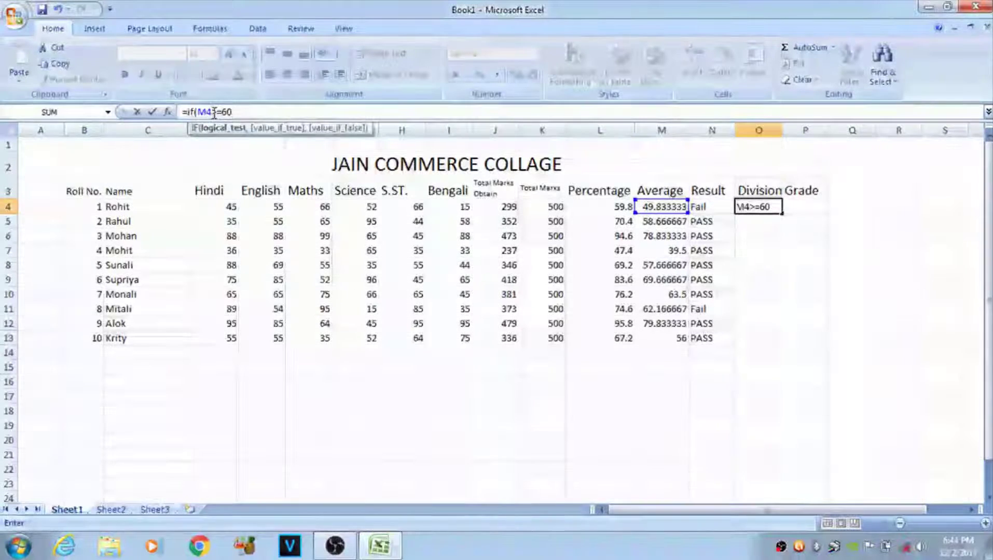
pyautogui.write(',')
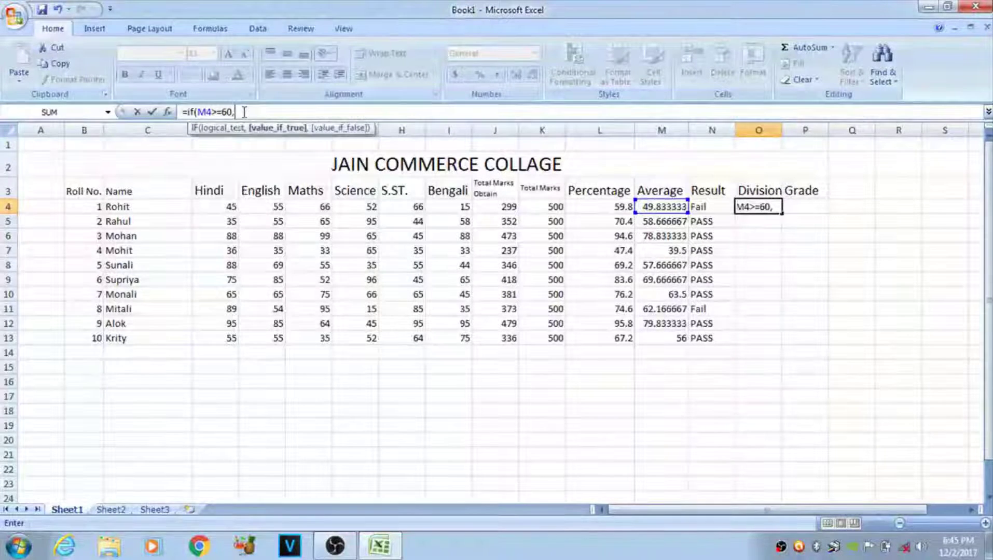
pyautogui.write('"')
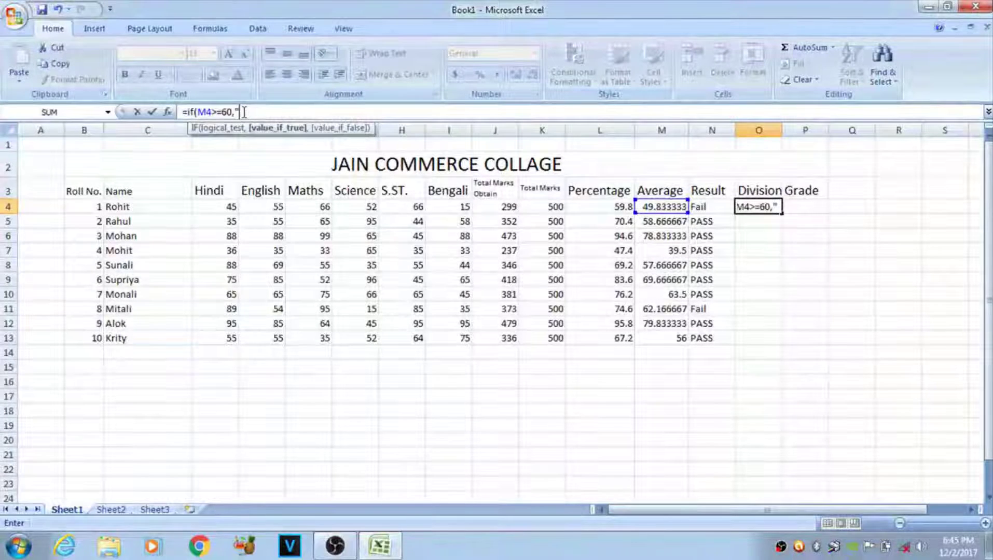
pyautogui.write('Fi')
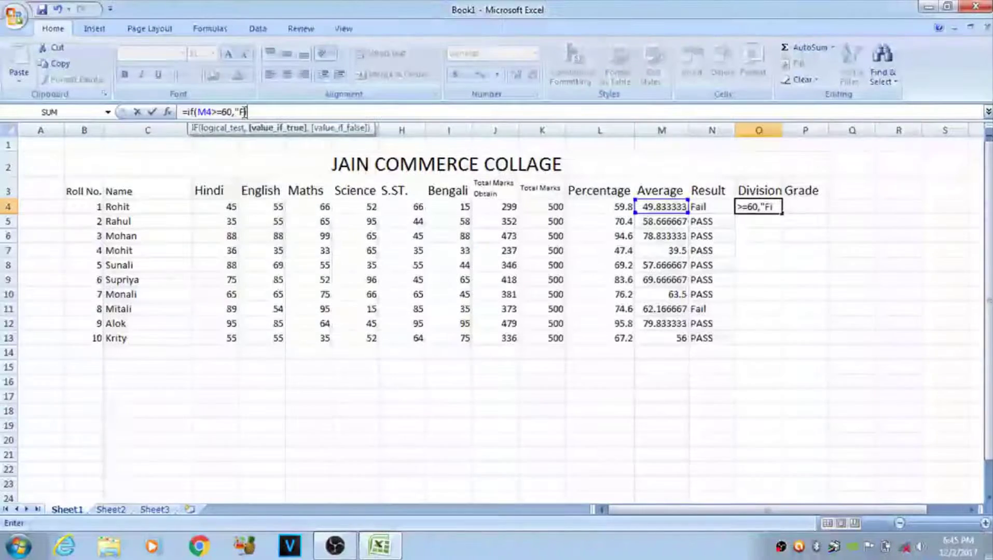
pyautogui.write('rst')
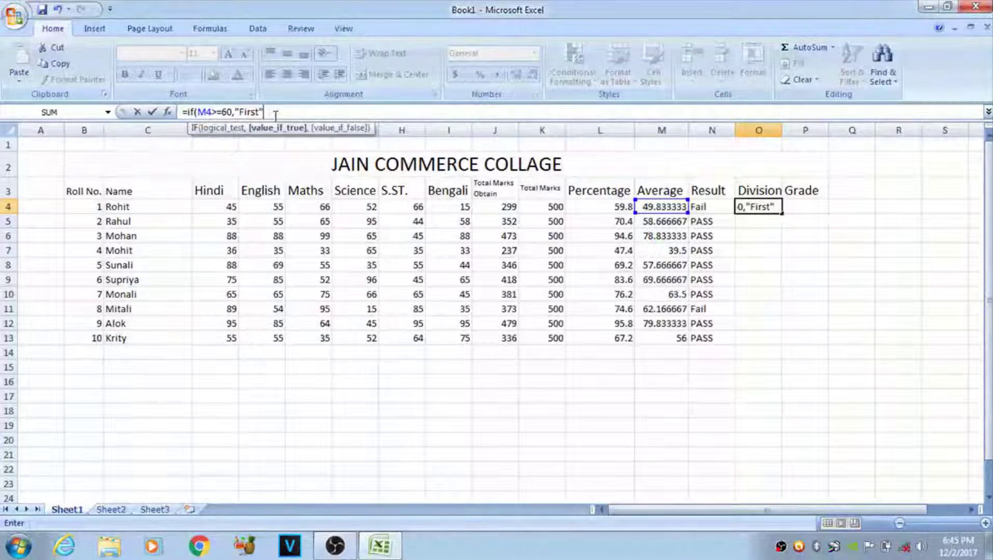
pyautogui.write(',')
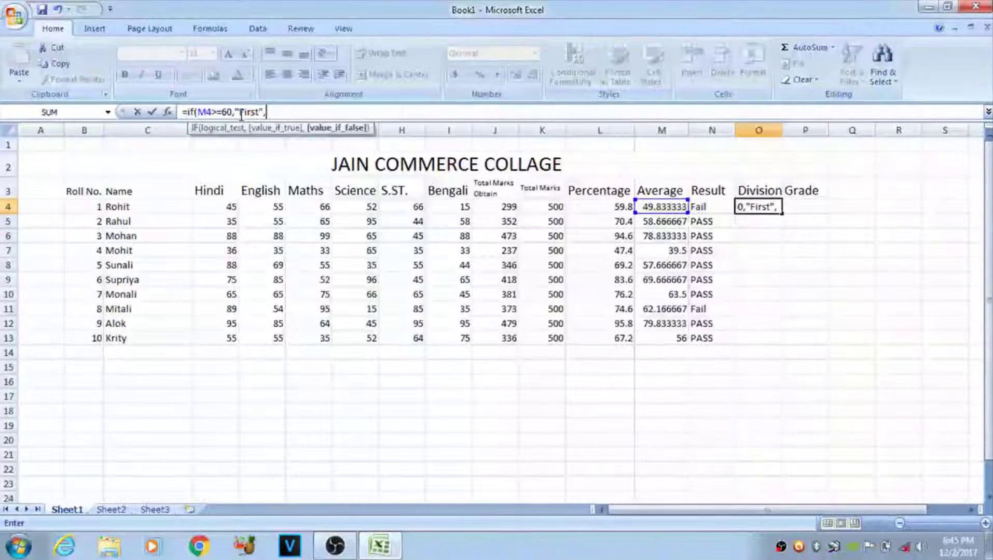
pyautogui.write('if')
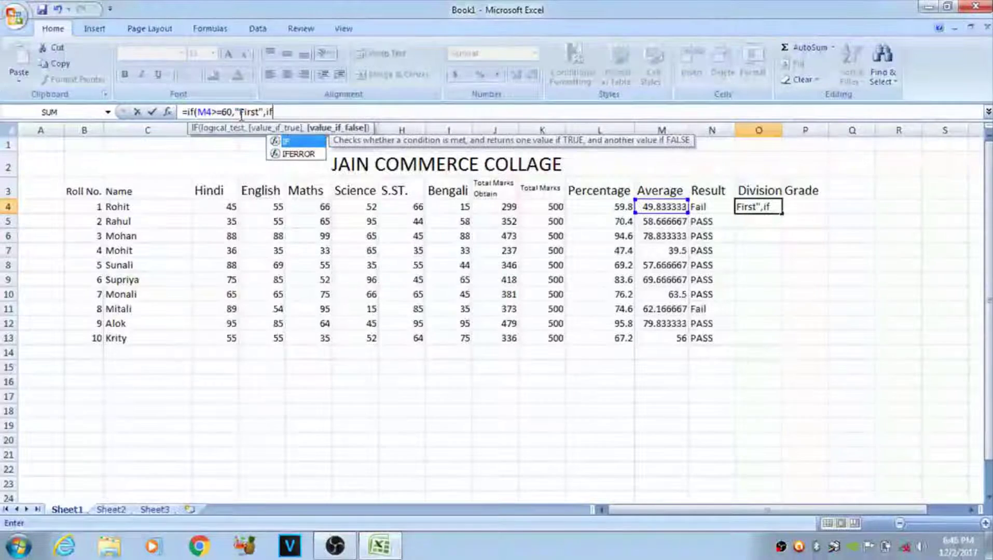
pyautogui.write('(')
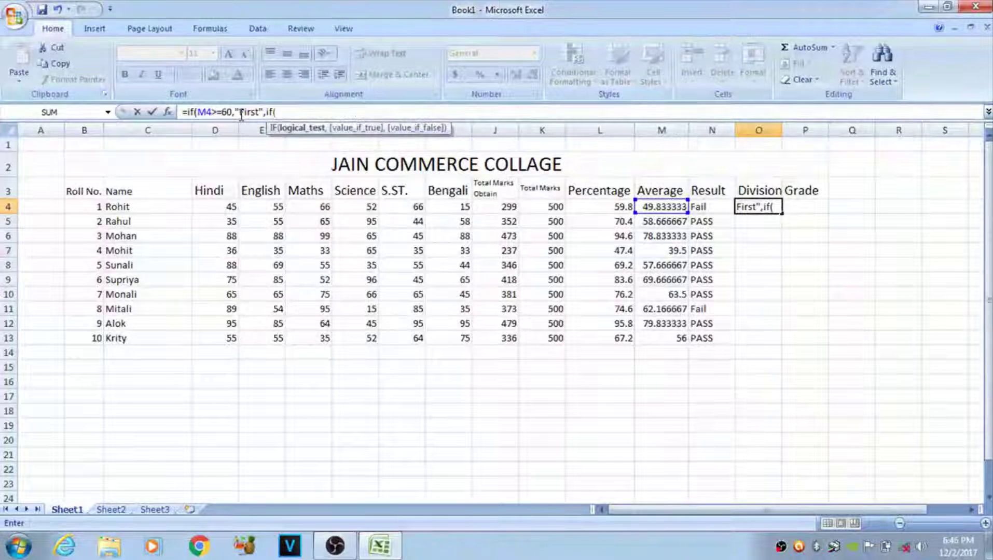
# - Add a nested test M4>=45 returning "Second", then start a third IF
pyautogui.click(660, 208)
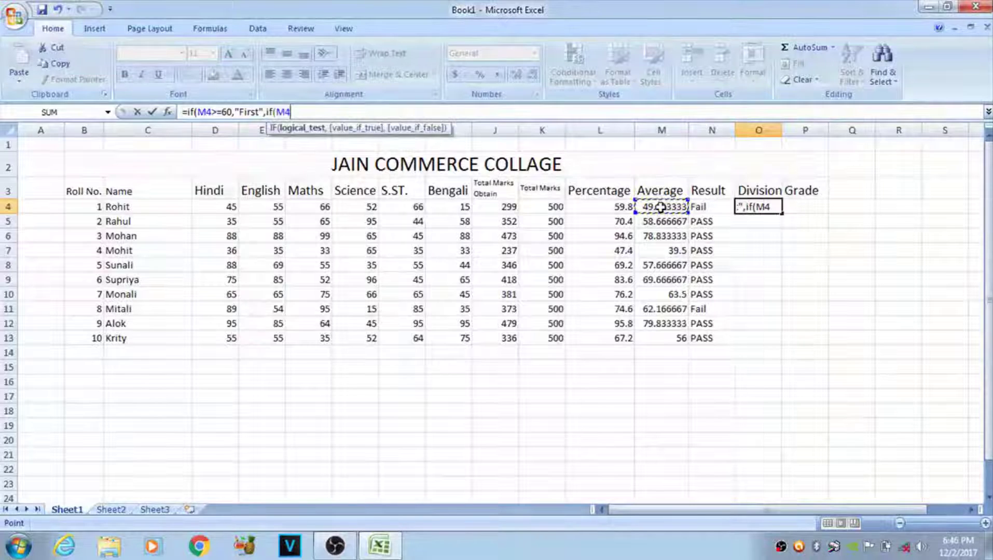
pyautogui.write('>')
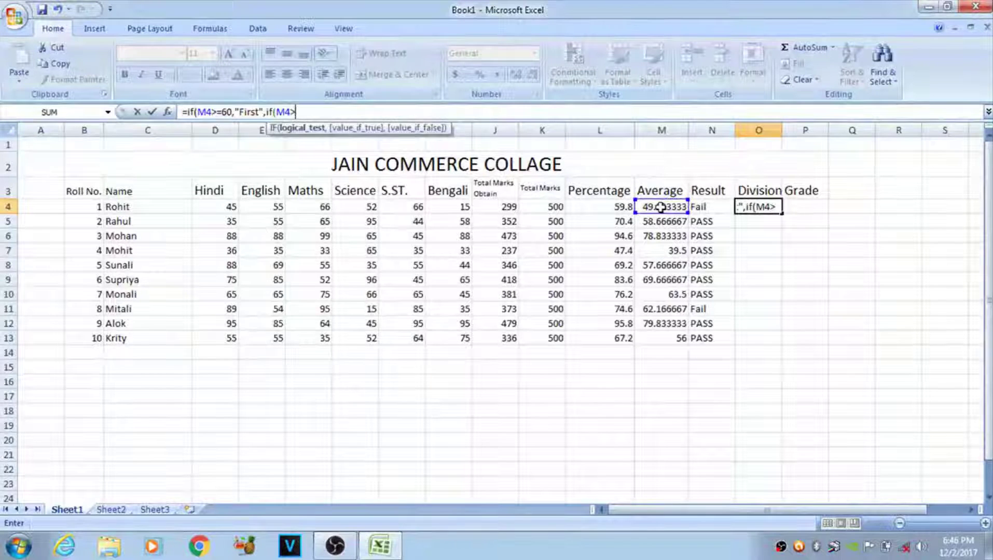
pyautogui.write('=')
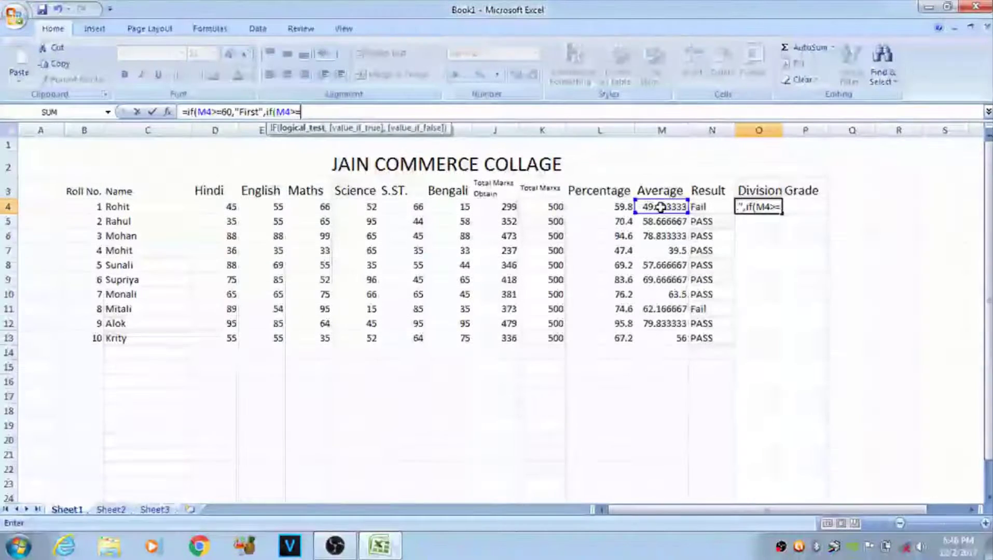
pyautogui.write('45')
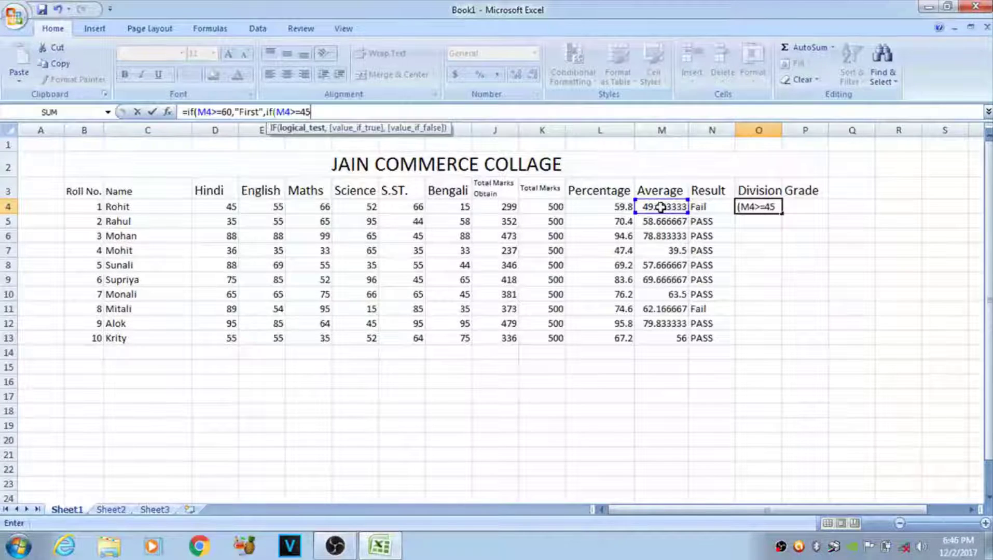
pyautogui.write(',')
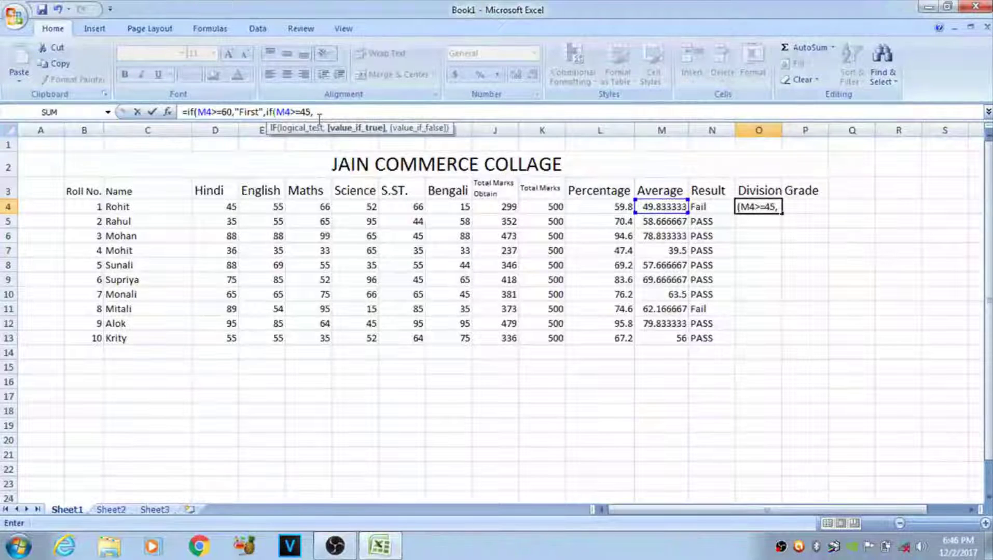
pyautogui.write('"')
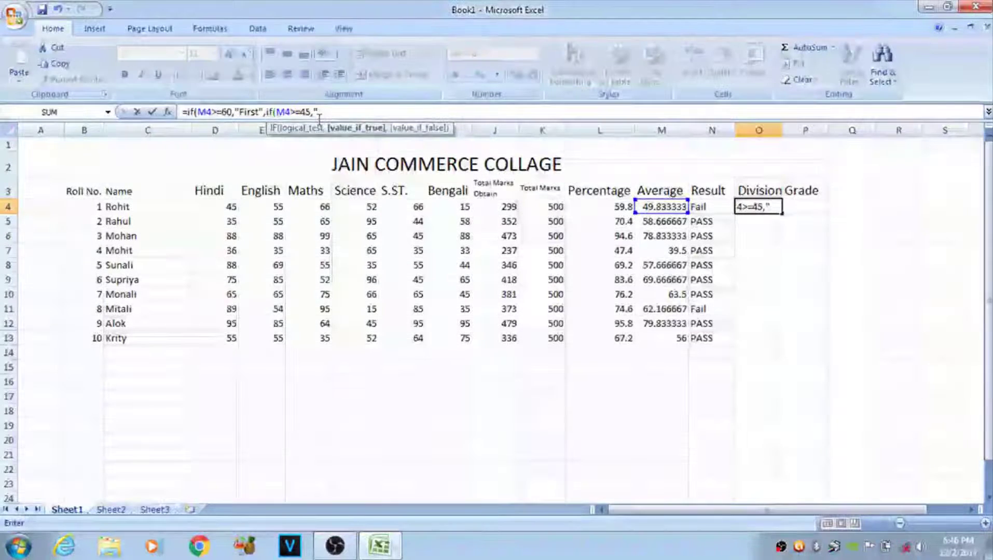
pyautogui.write('S')
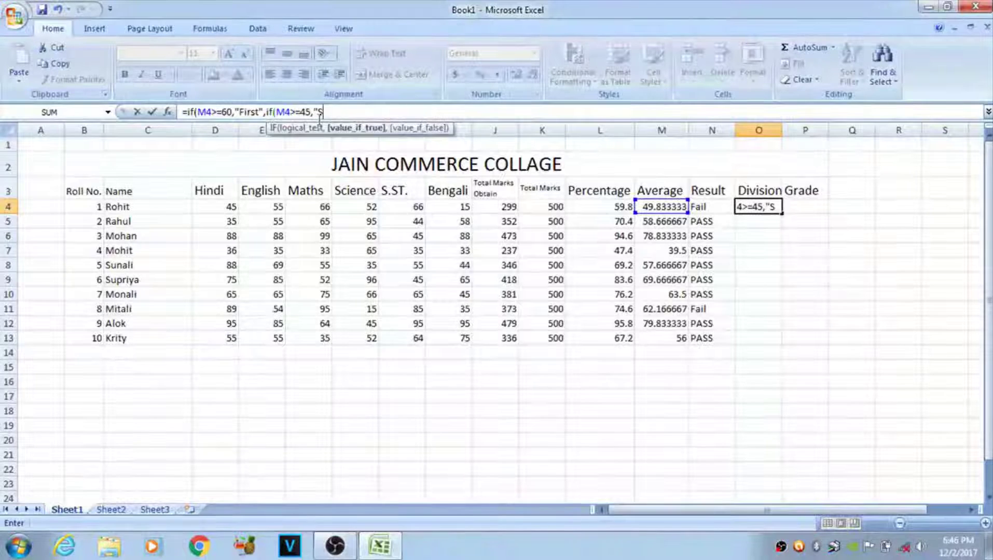
pyautogui.write('eco')
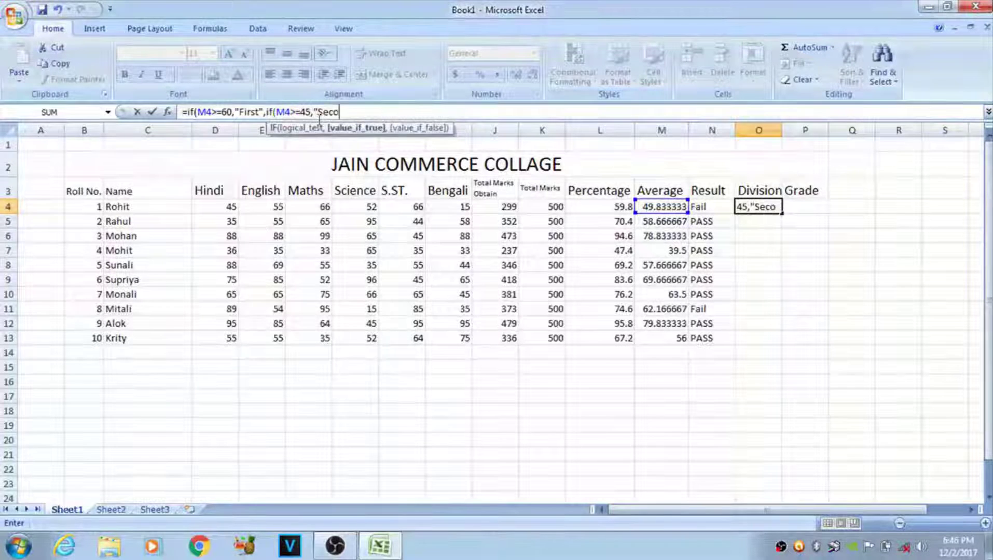
pyautogui.write('nd"')
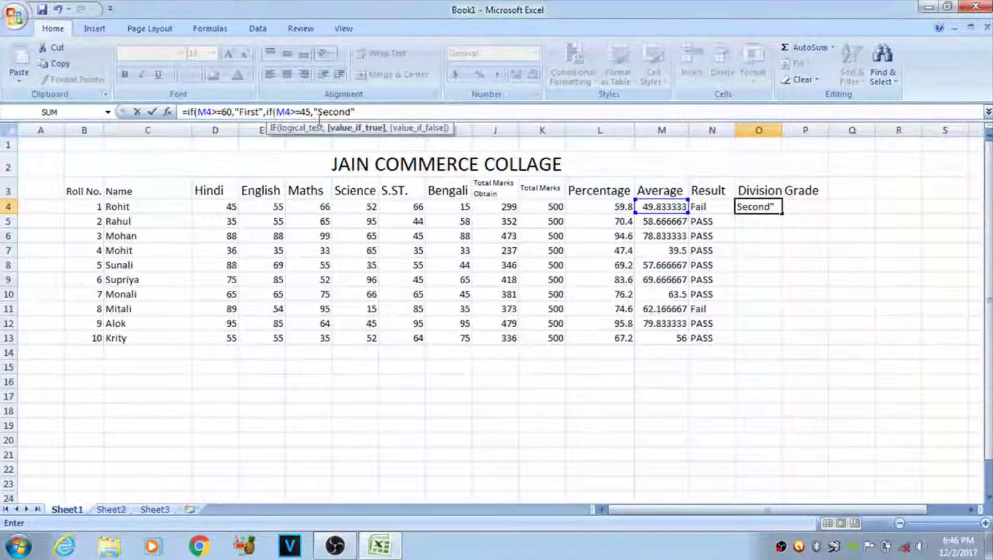
pyautogui.write(',')
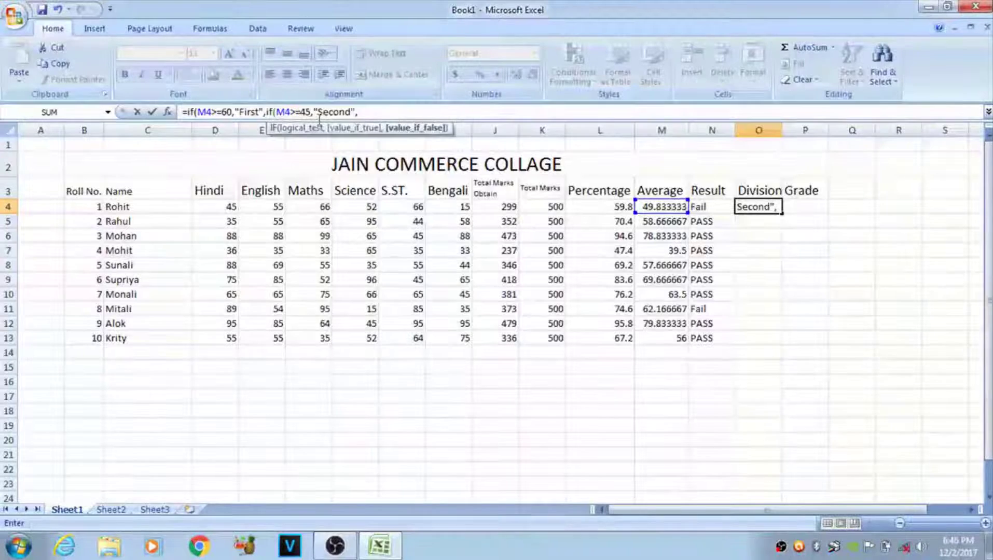
pyautogui.write('if')
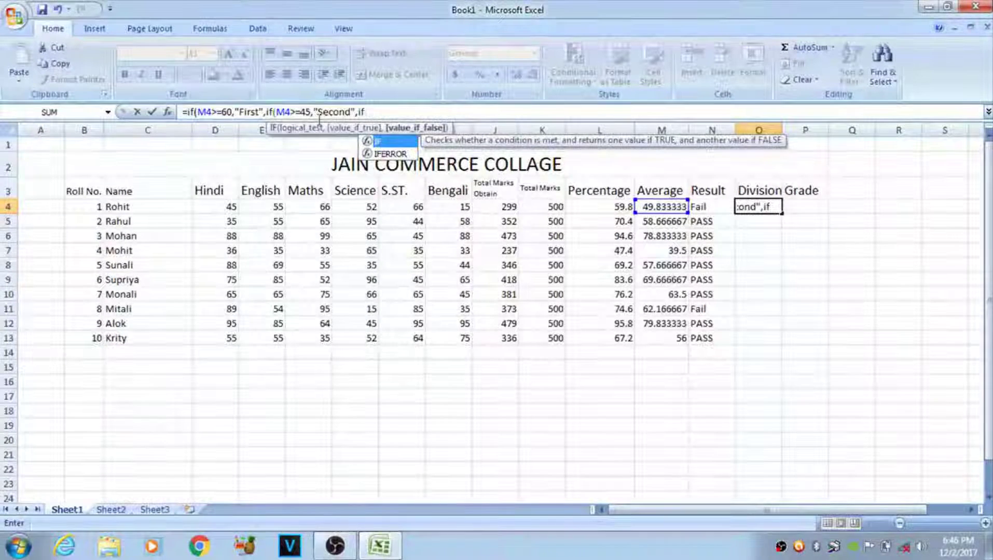
pyautogui.write('(')
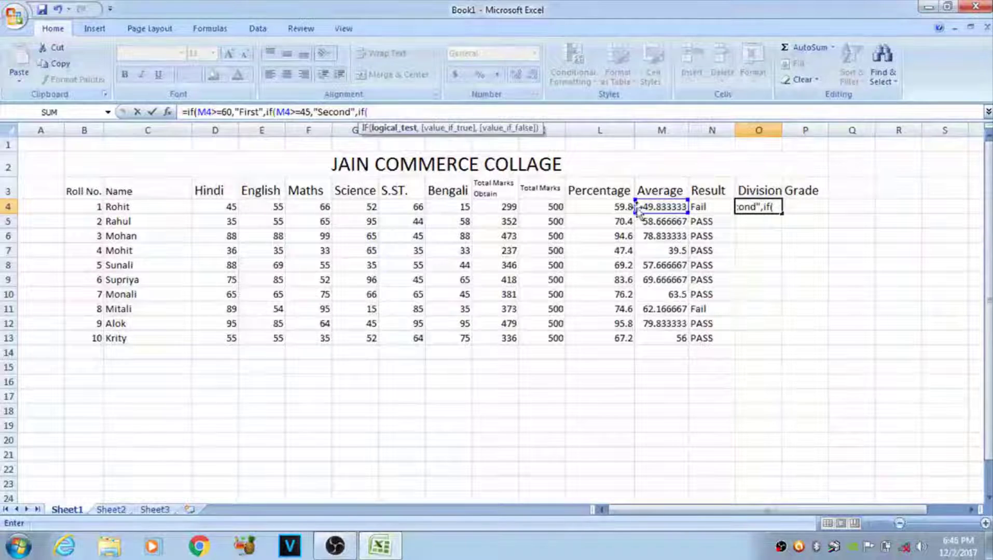
# - Add the third test M4>=30 returning "Third" to O4's formula
pyautogui.click(646, 206)
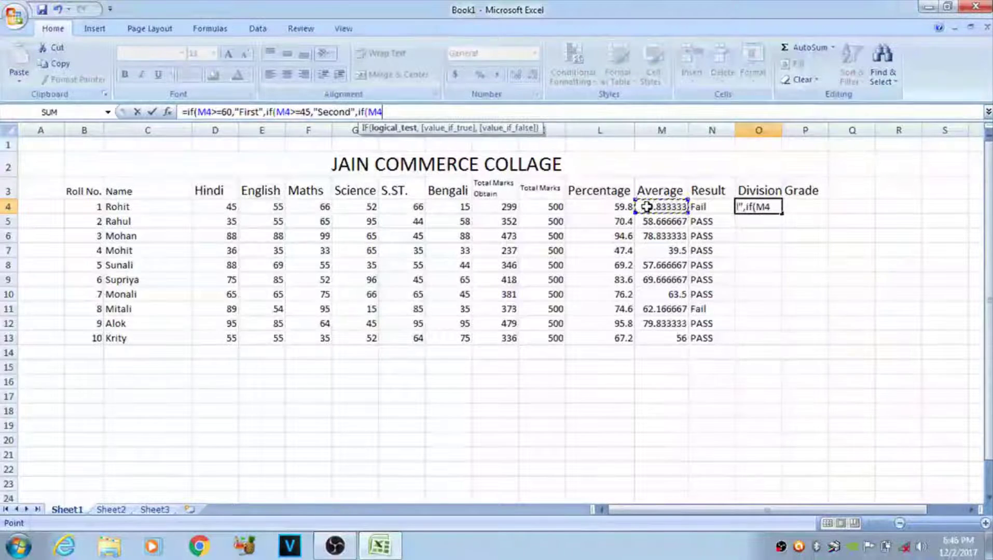
pyautogui.write('>=')
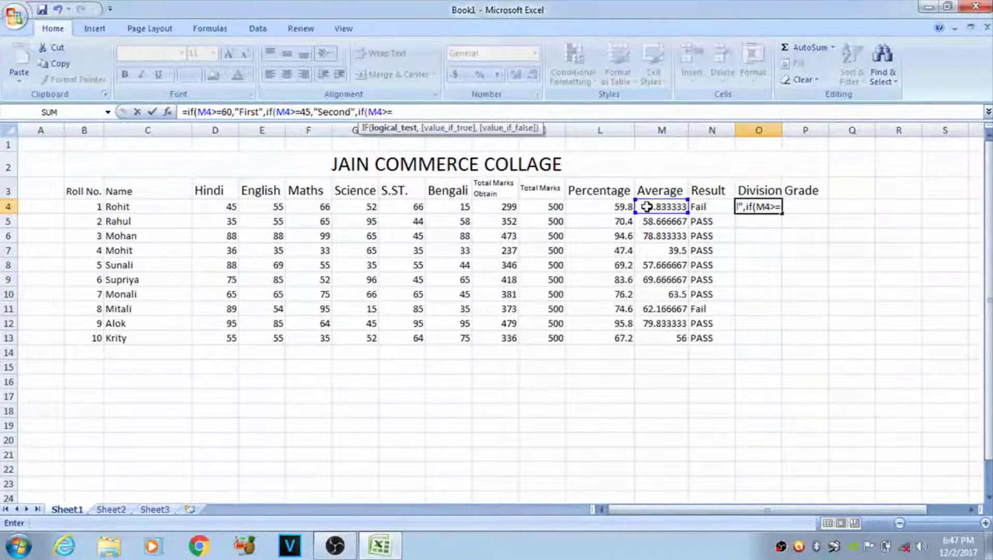
pyautogui.write('30')
pyautogui.write(',')
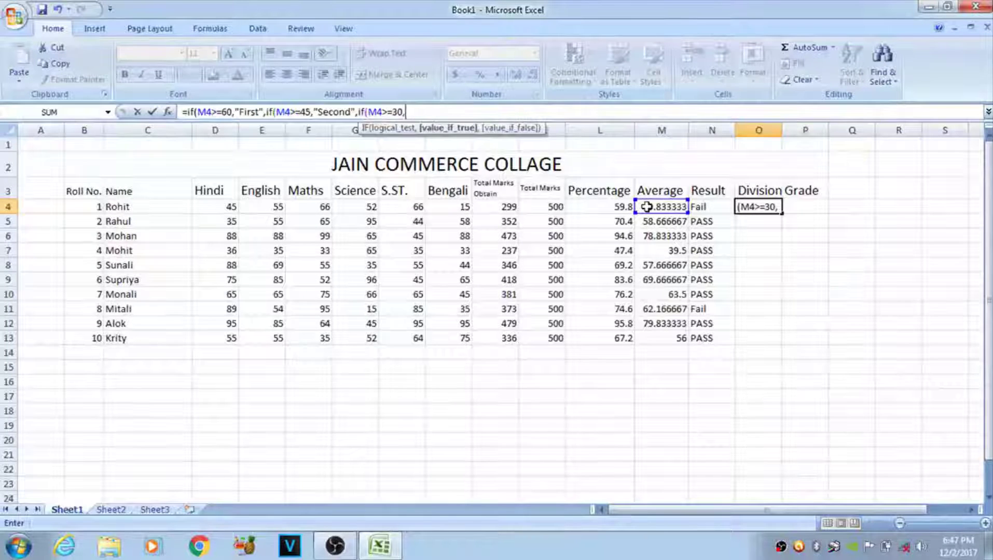
pyautogui.write('"')
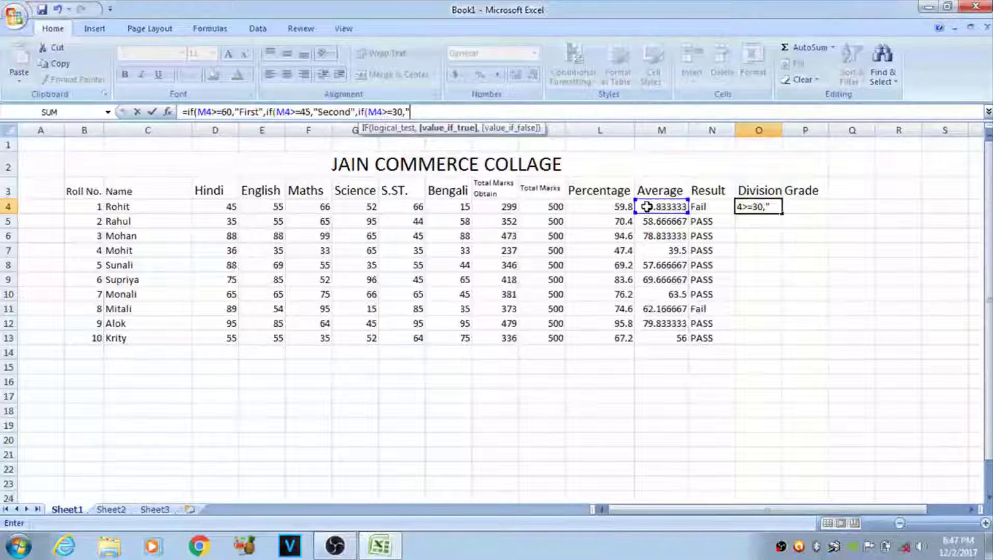
pyautogui.write('Thi')
pyautogui.write('rd"')
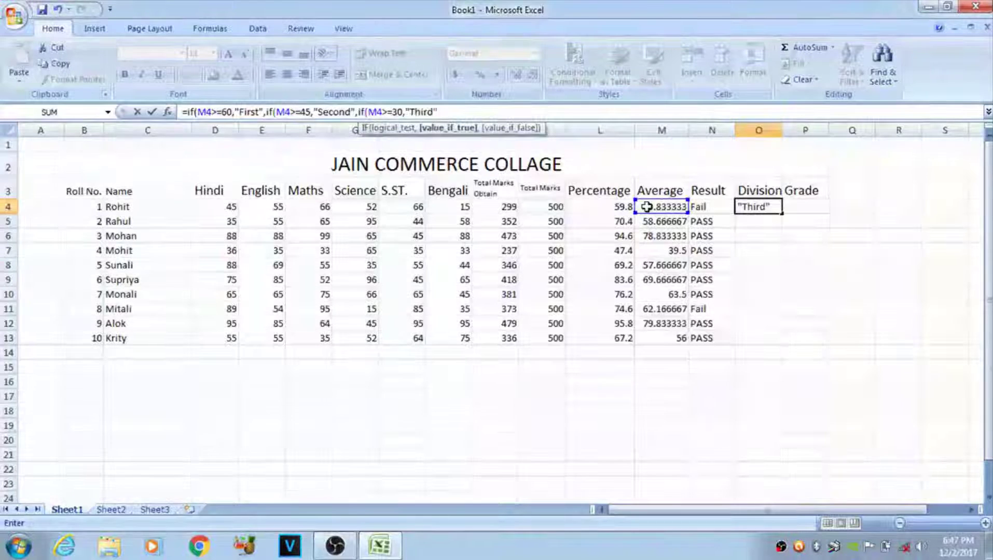
pyautogui.write(',')
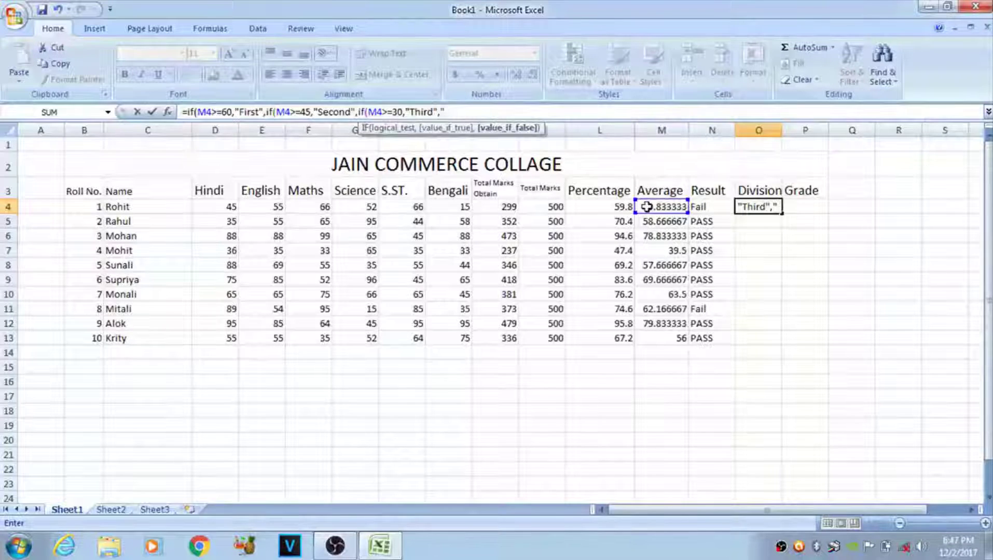
# - End O4's formula with "Fail" as the fallback and close all brackets
pyautogui.write('Fail')
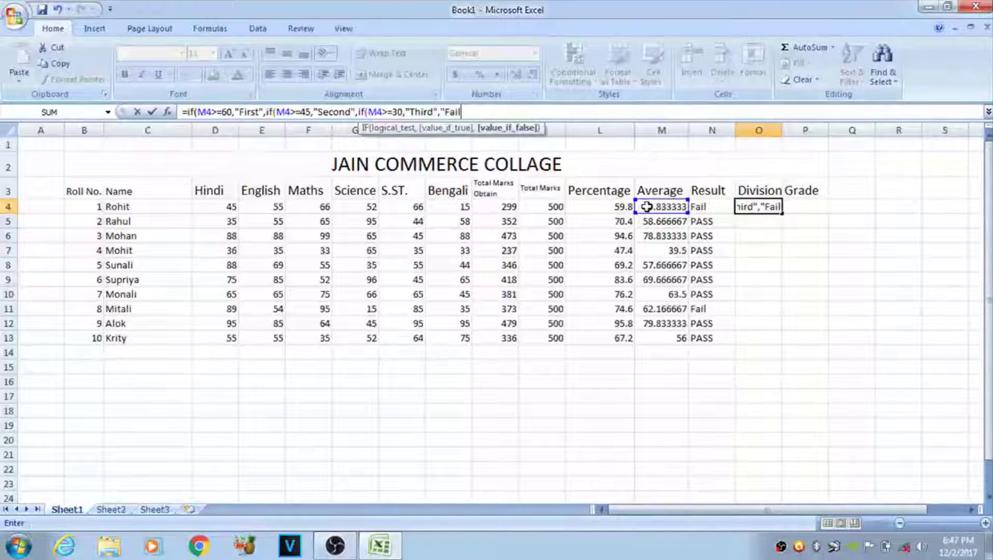
pyautogui.write('"')
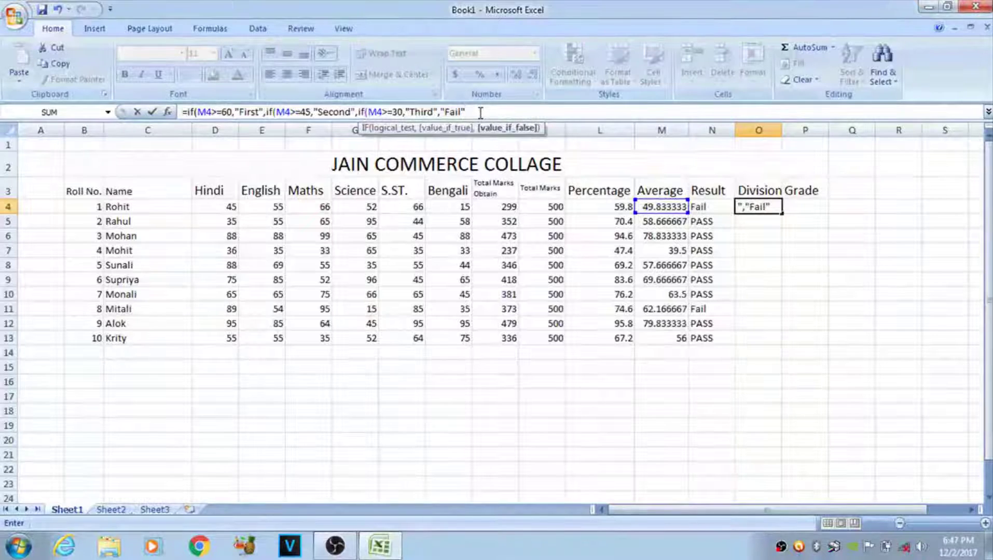
pyautogui.write('))')
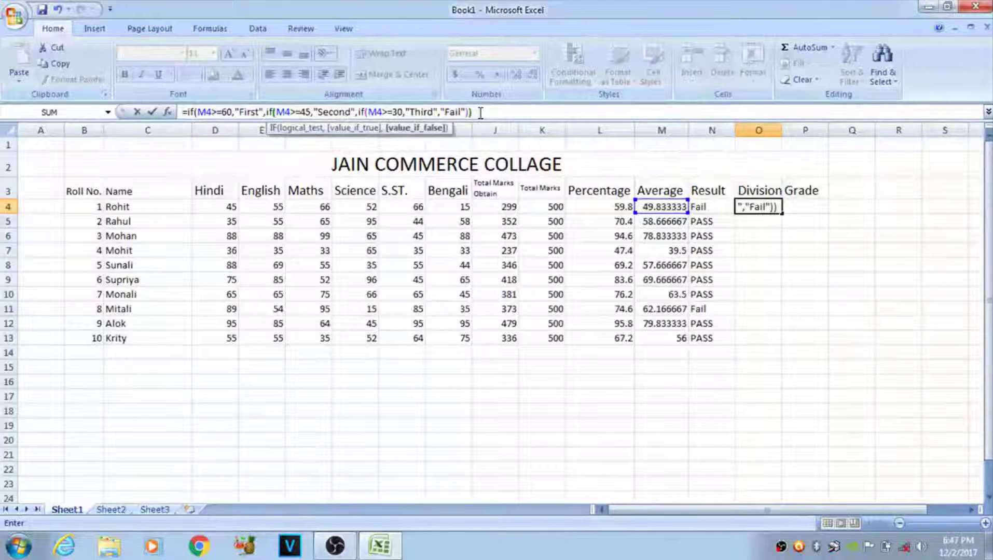
pyautogui.write(')')
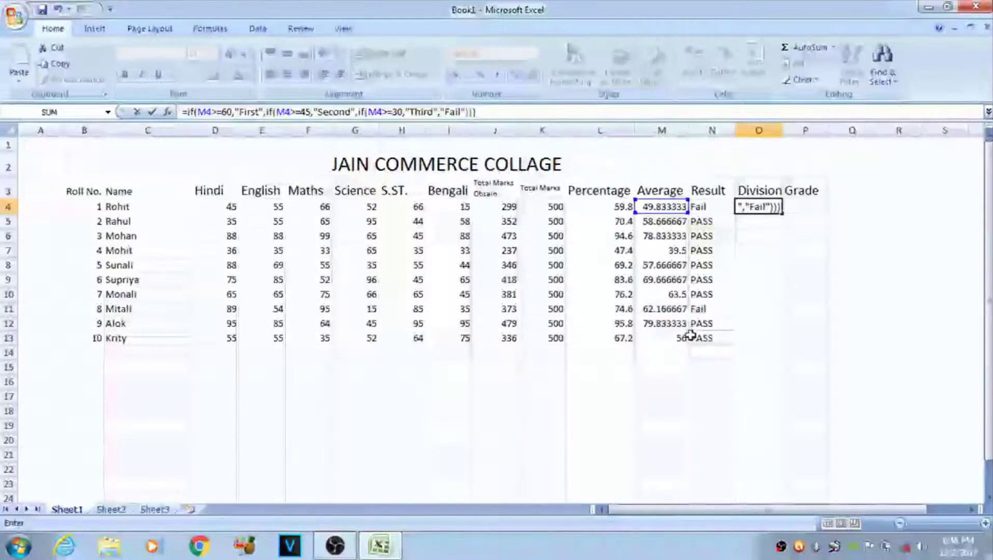
# - Enter the Division formula and fill it down from O4 to O13
pyautogui.press('Return')
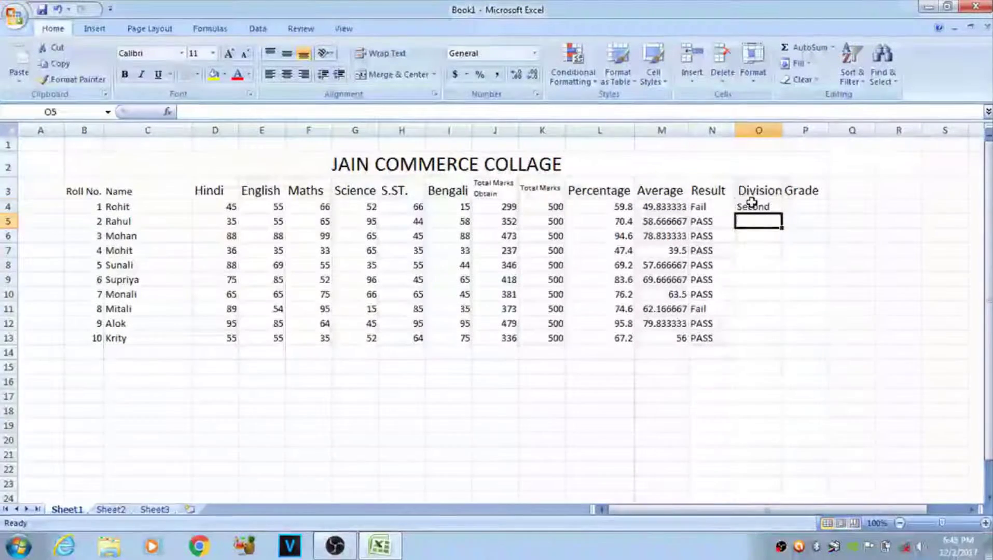
pyautogui.click(753, 205)
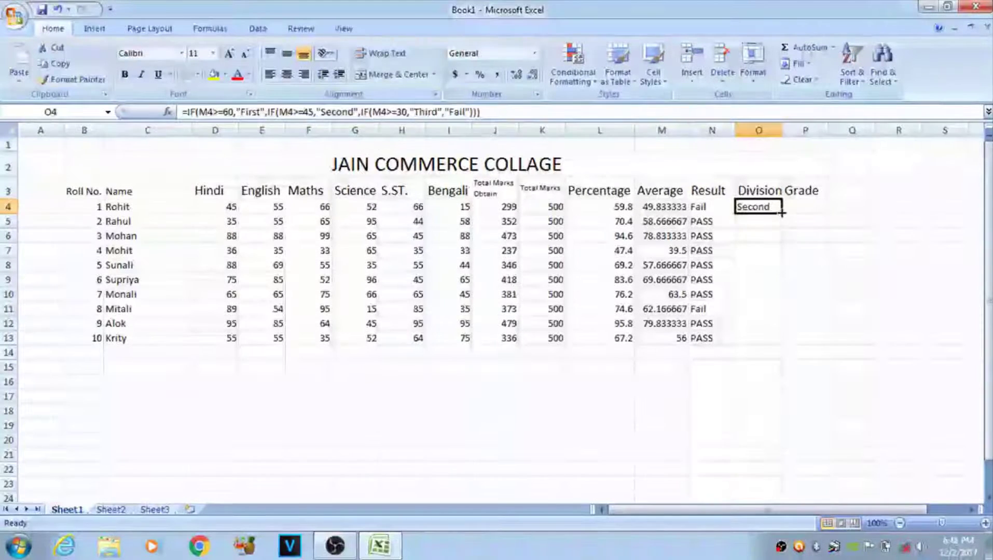
pyautogui.moveTo(782, 213); pyautogui.dragTo(777, 342)
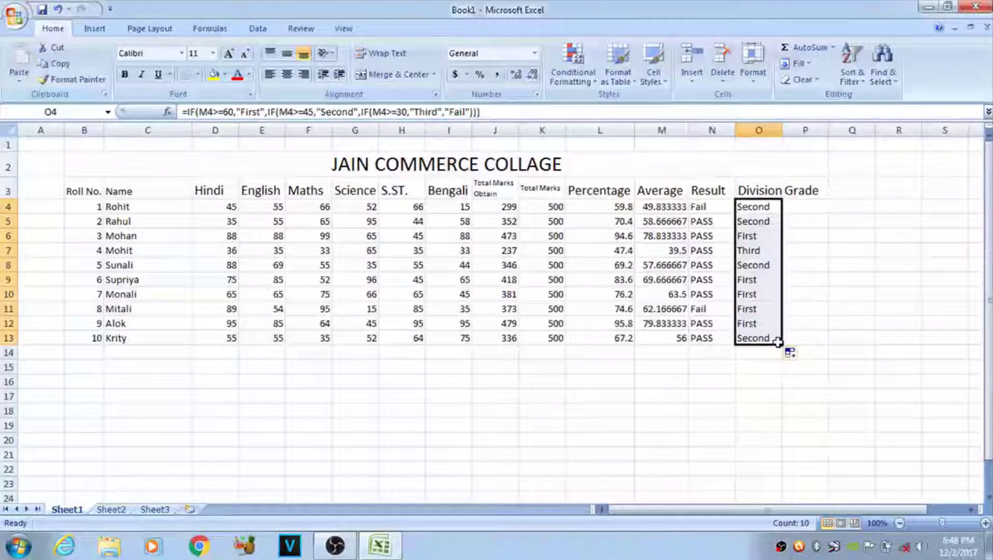
pyautogui.click(755, 380)
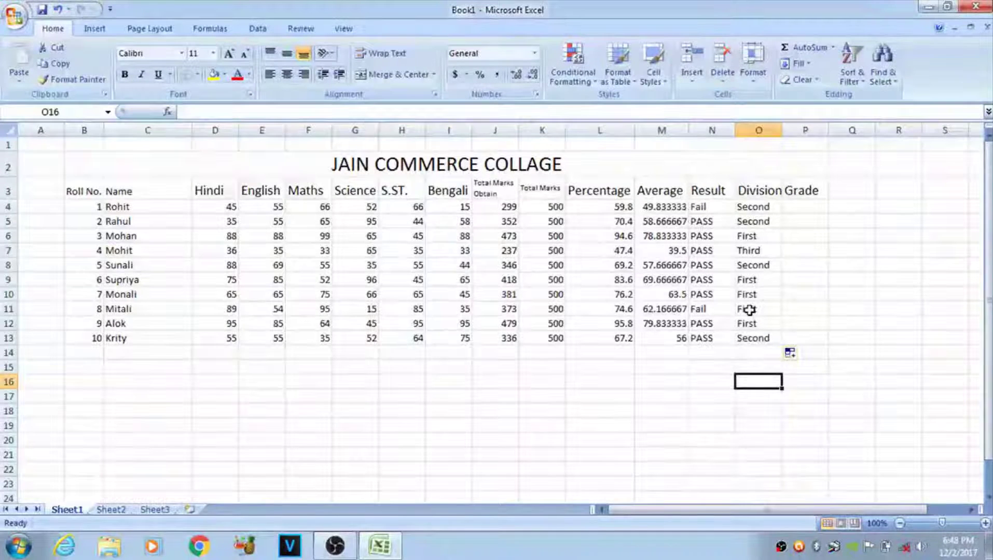
pyautogui.doubleClick(801, 207)
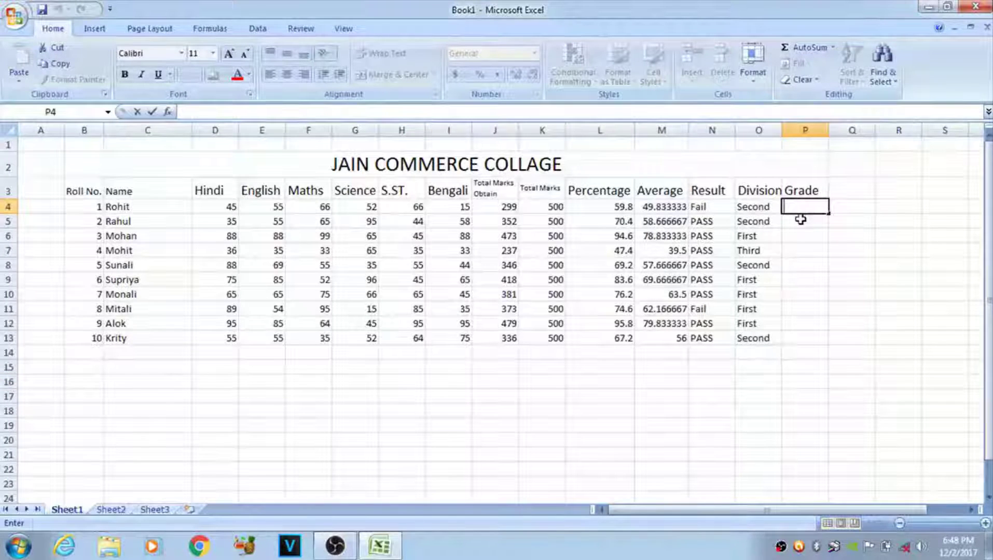
# - Start P4's Grade formula =if(and(M4>=35,M4<50),"D" for averages 35 to under 50
pyautogui.press('Return')
pyautogui.click(801, 206)
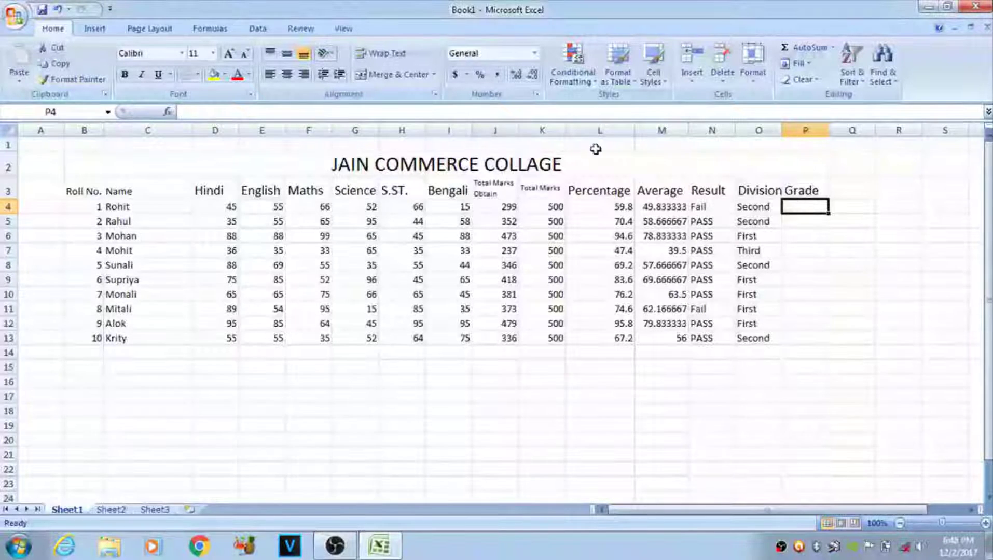
pyautogui.click(279, 112)
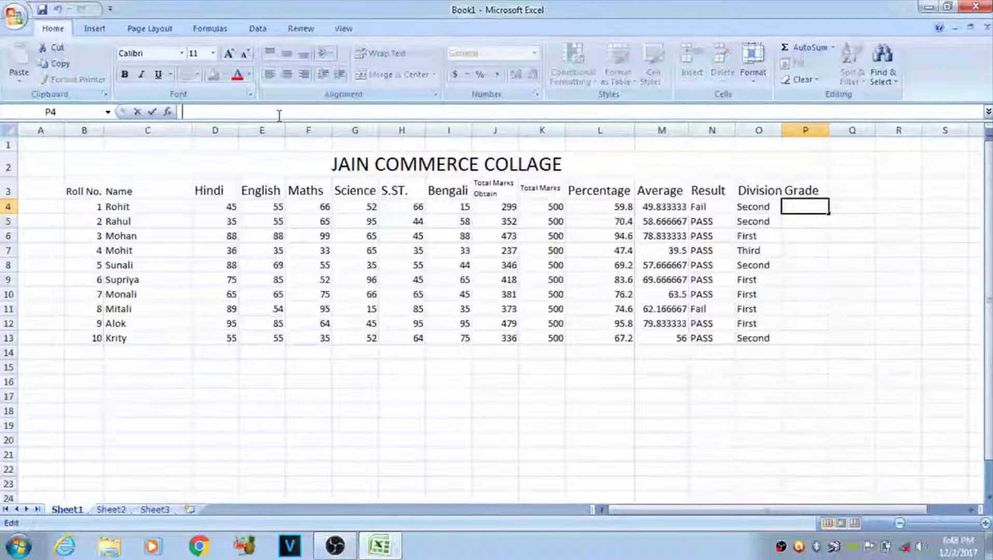
pyautogui.write('=')
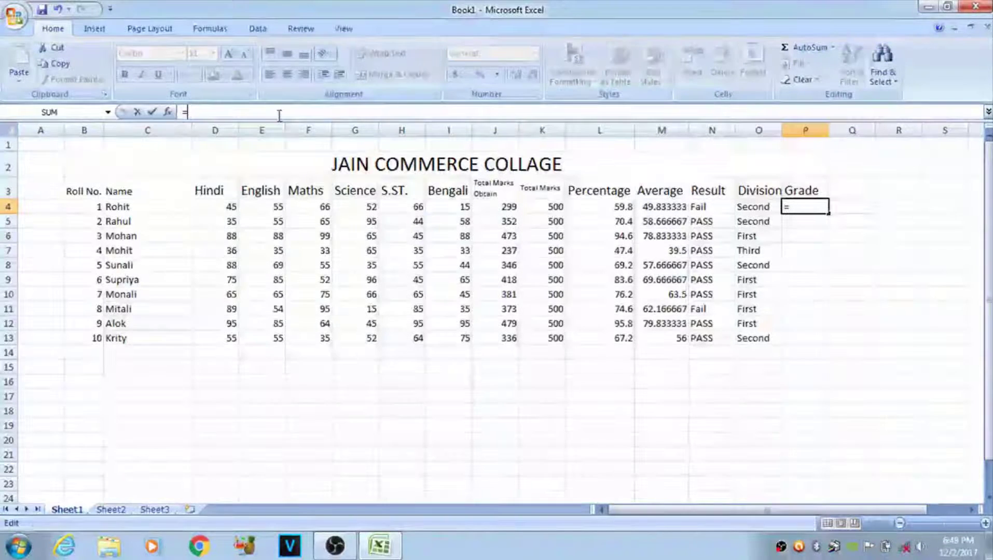
pyautogui.write('i')
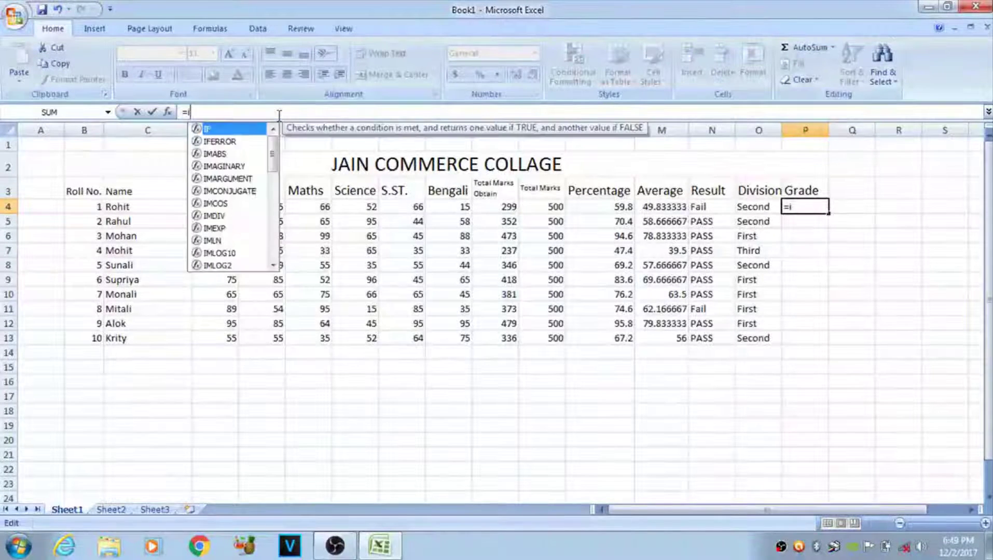
pyautogui.write('f')
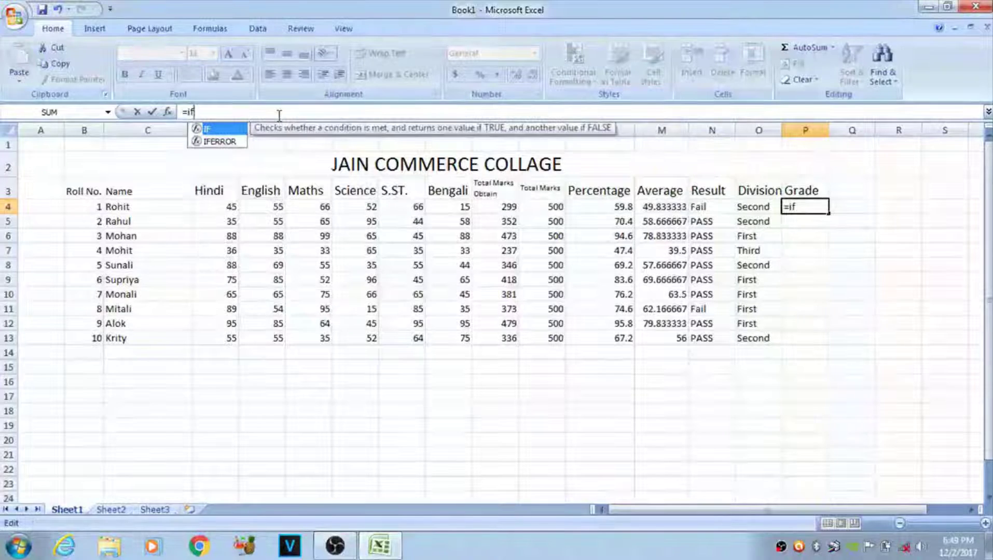
pyautogui.write('(')
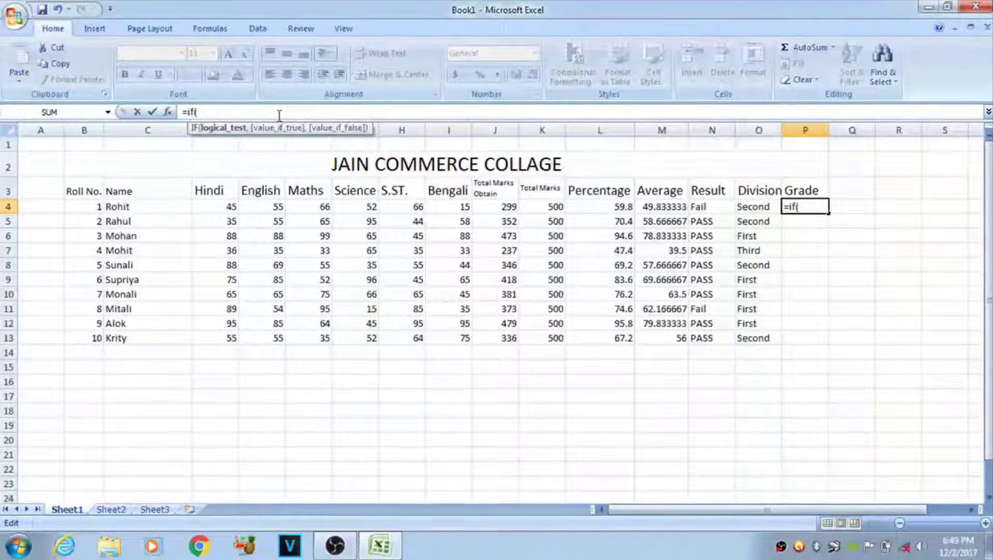
pyautogui.write('and')
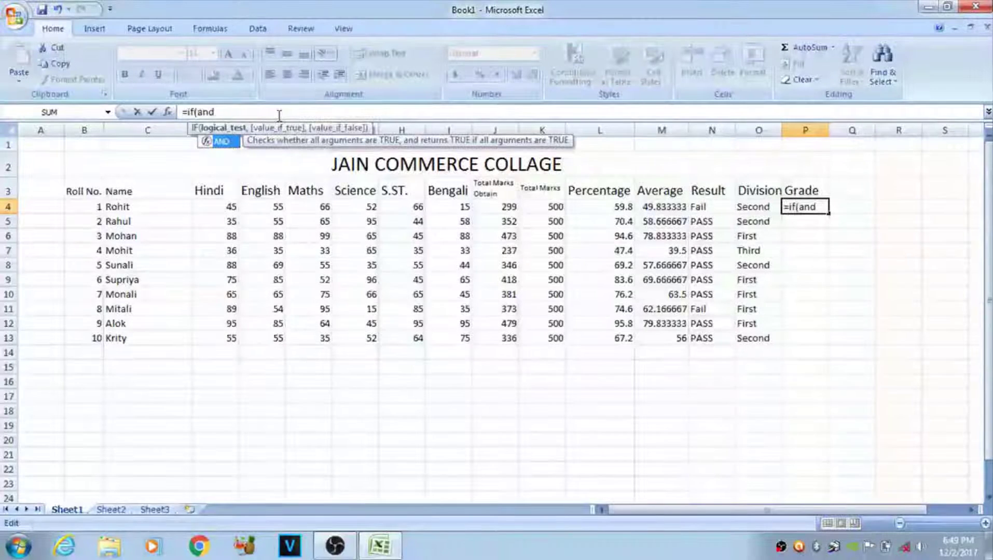
pyautogui.write('(')
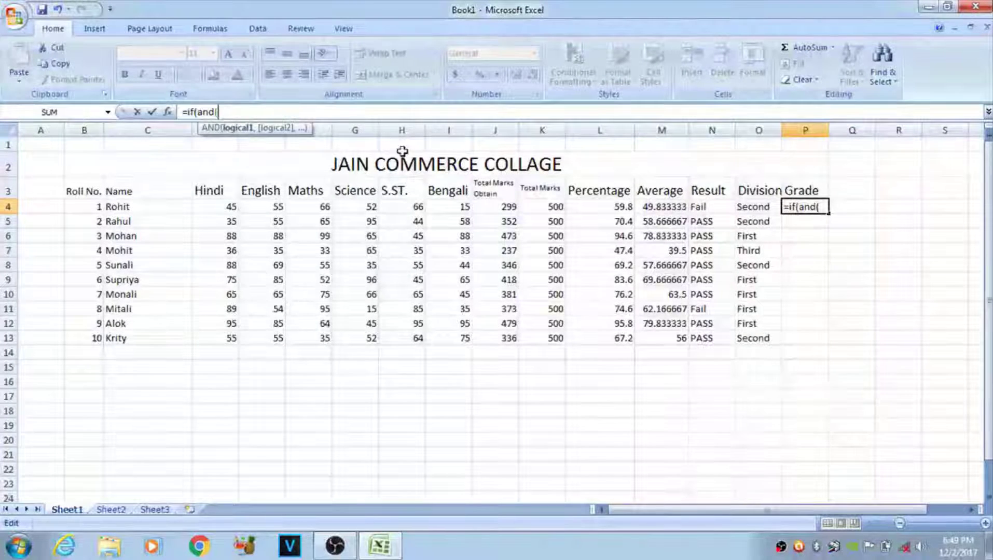
pyautogui.click(669, 207)
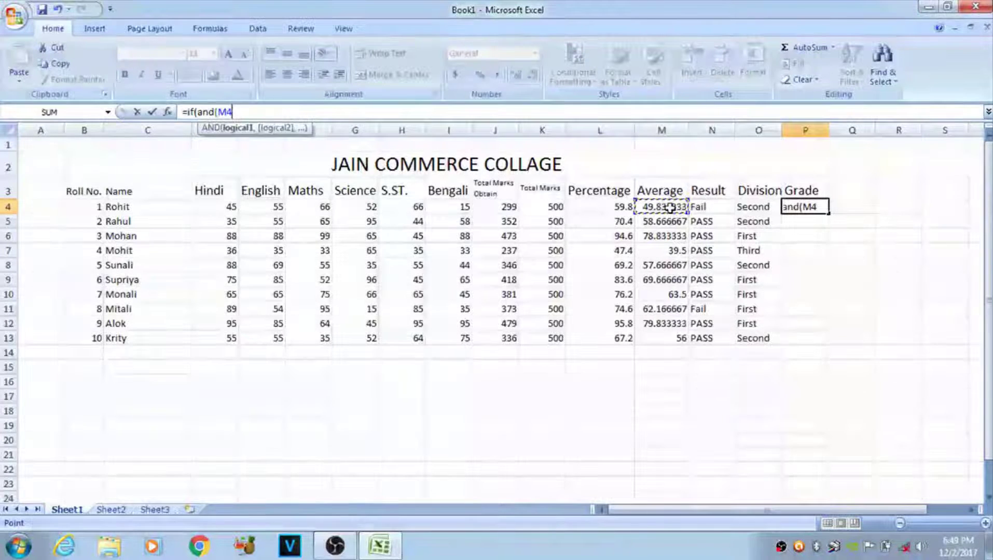
pyautogui.write('>')
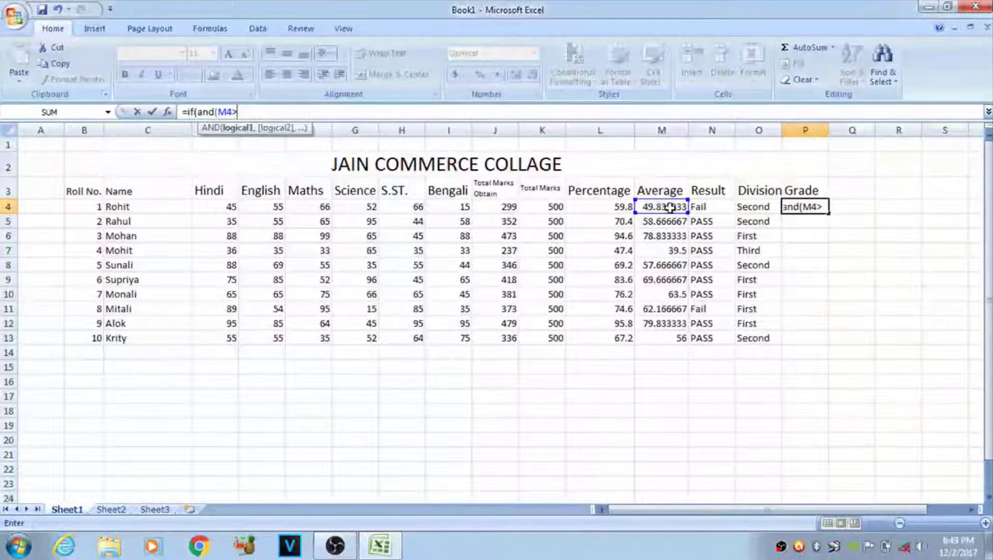
pyautogui.write('=3')
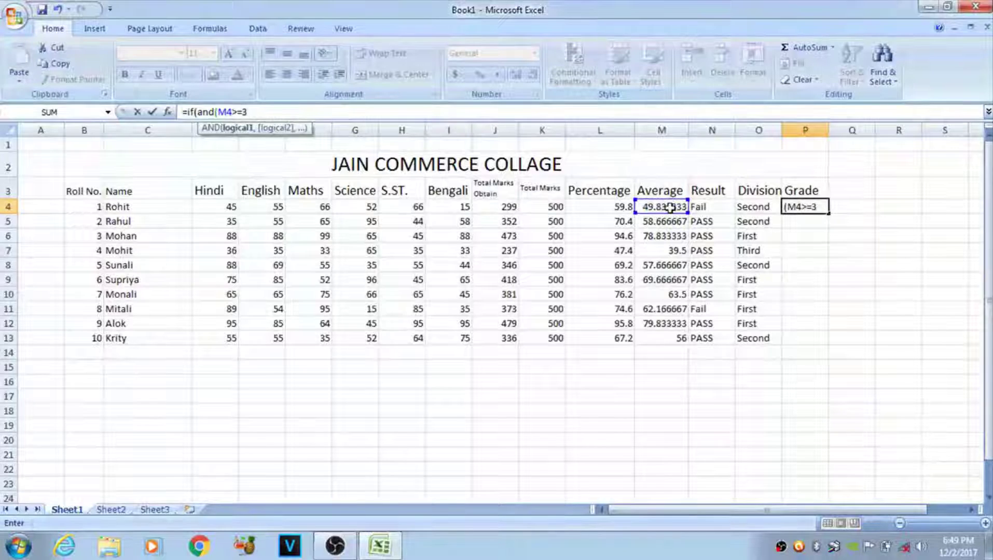
pyautogui.write('5')
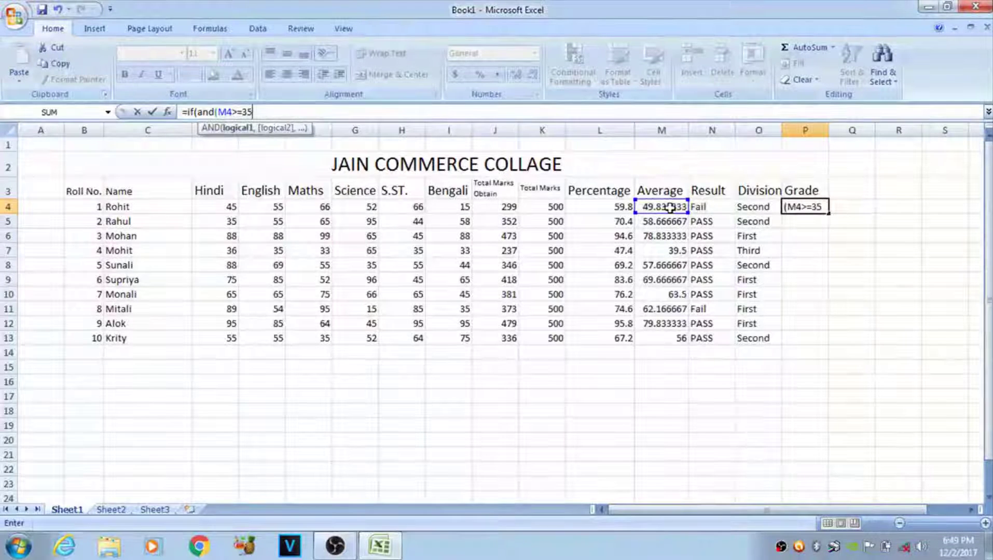
pyautogui.write(',')
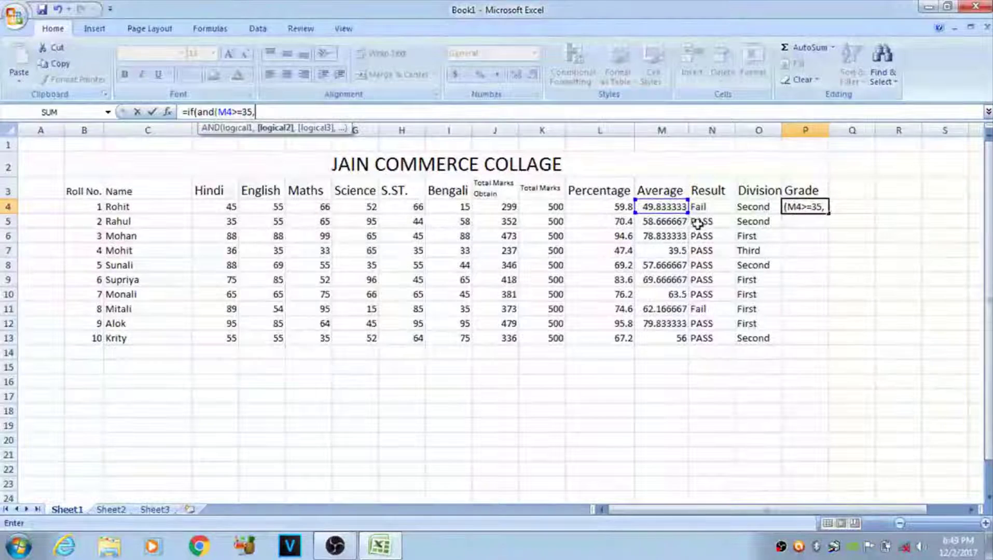
pyautogui.click(674, 206)
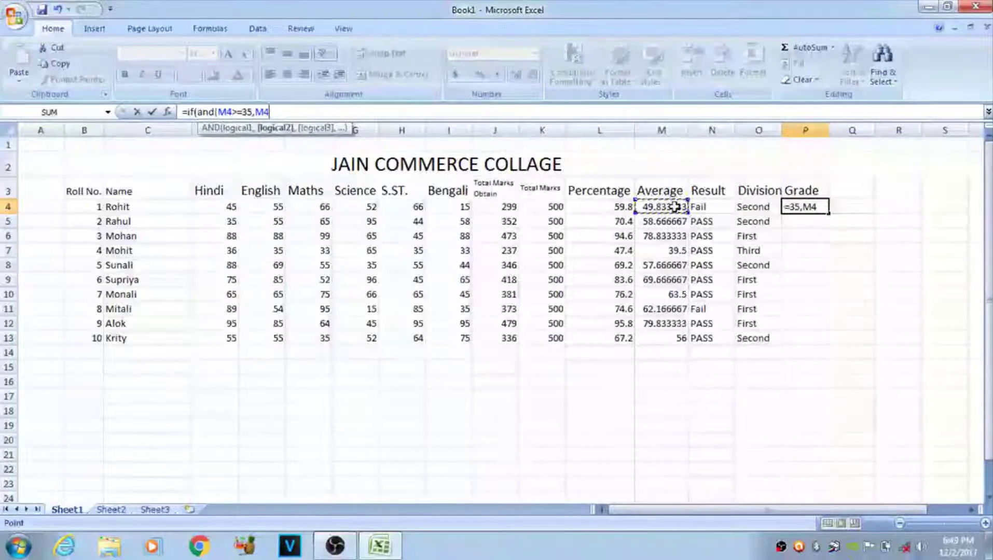
pyautogui.write('<50')
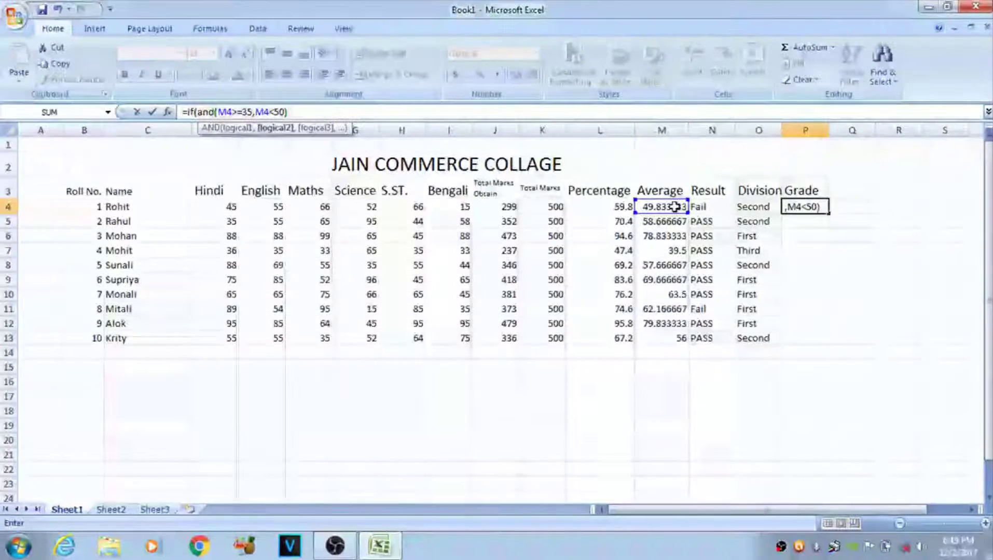
pyautogui.write('),')
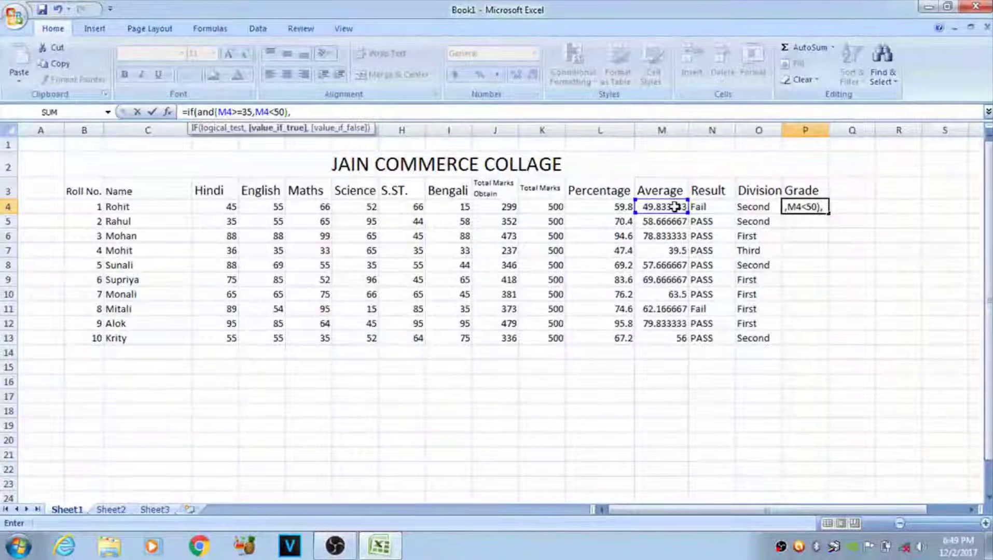
pyautogui.write('"D"')
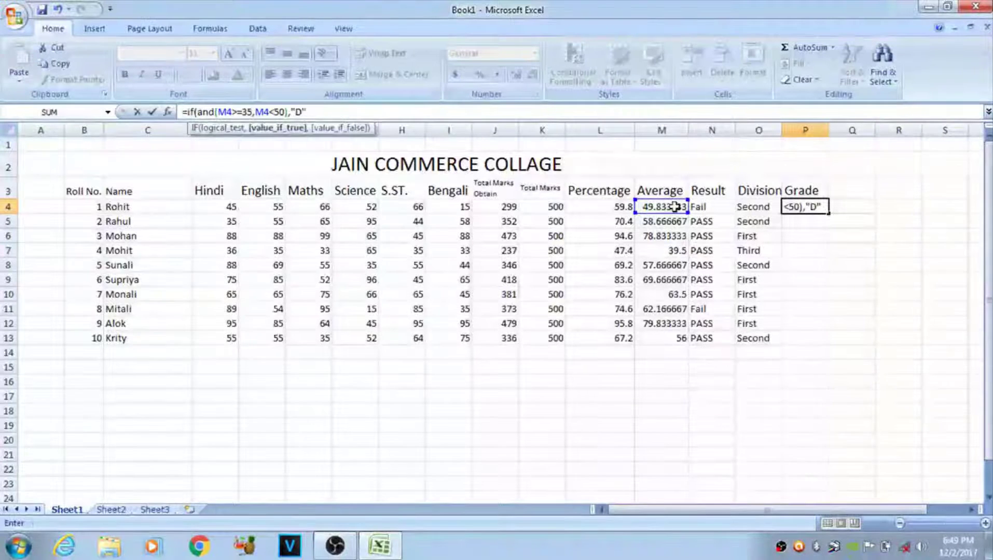
pyautogui.write(',')
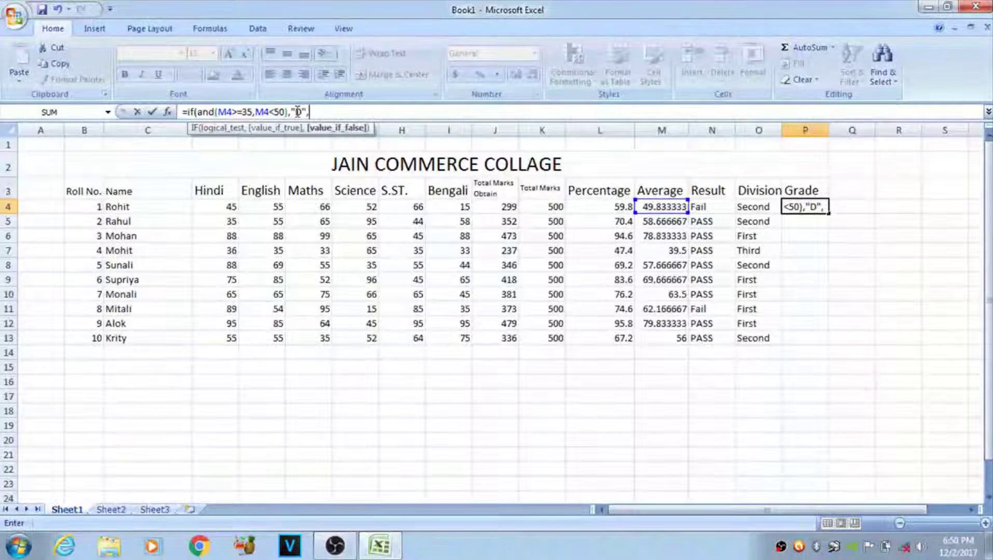
# - Add a nested IF testing and(M4>=50,M4<65), correcting the upper limit from 60 to 65
pyautogui.write('i')
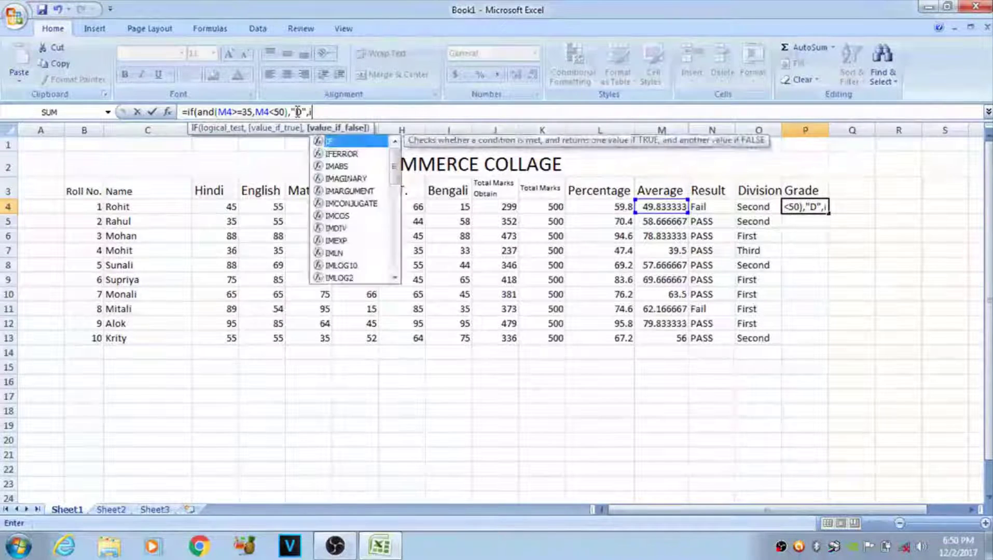
pyautogui.write('f')
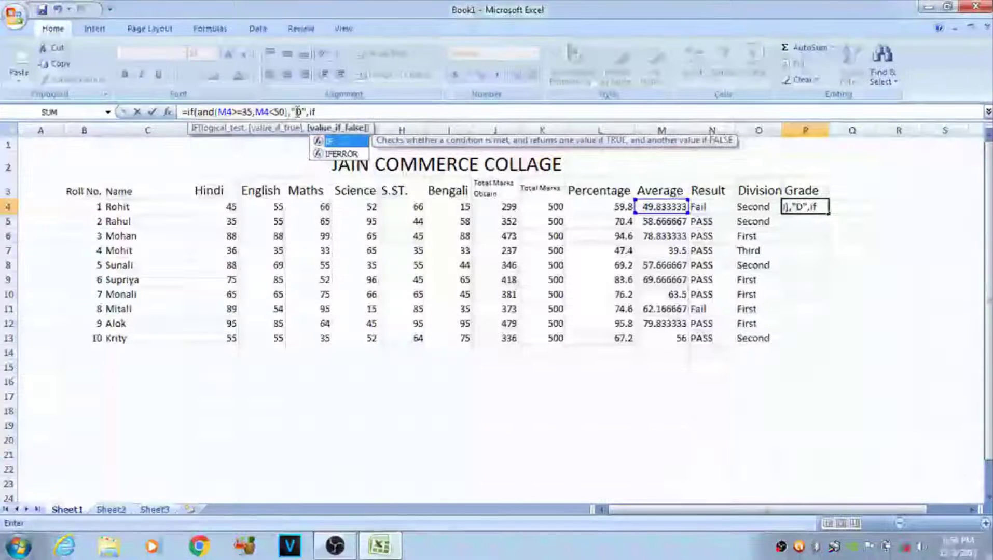
pyautogui.write('(')
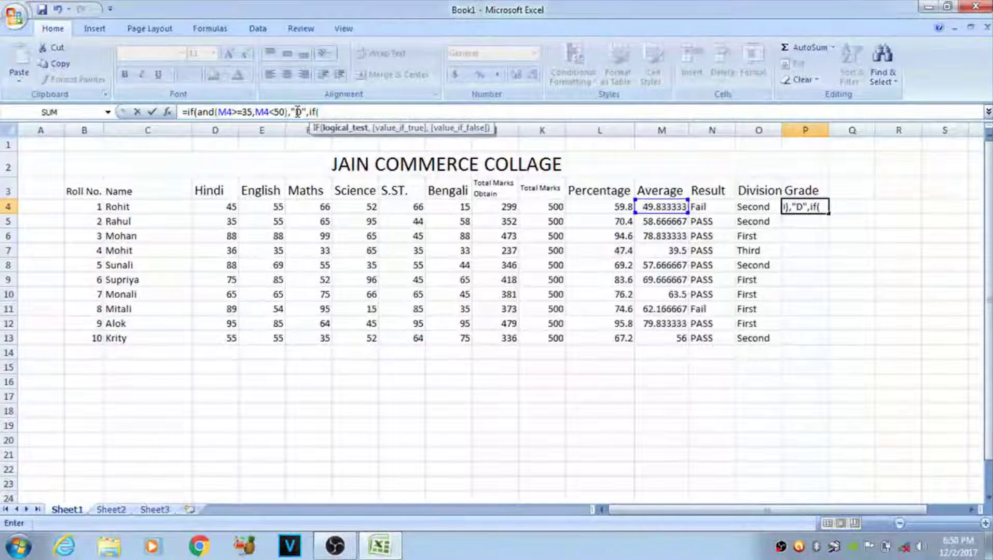
pyautogui.write('and')
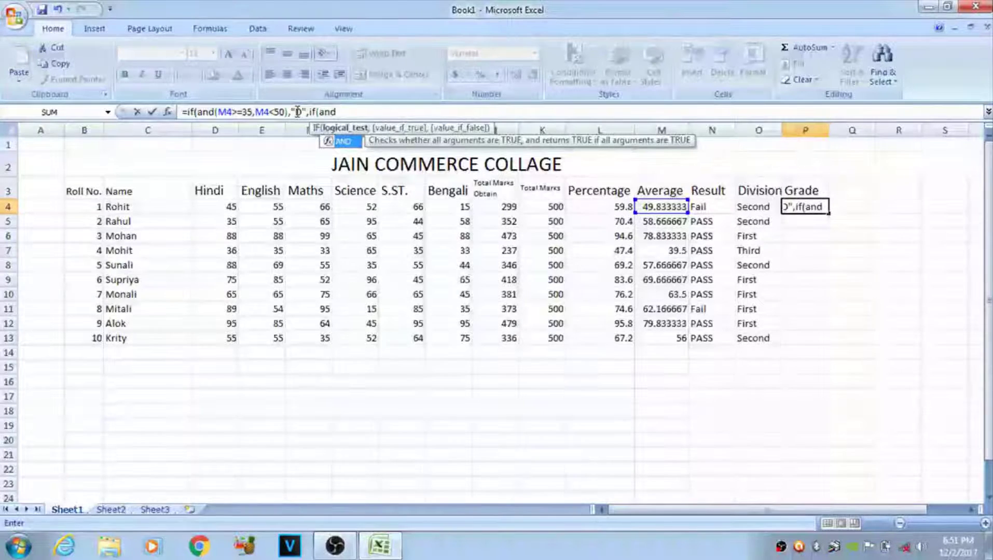
pyautogui.write('(')
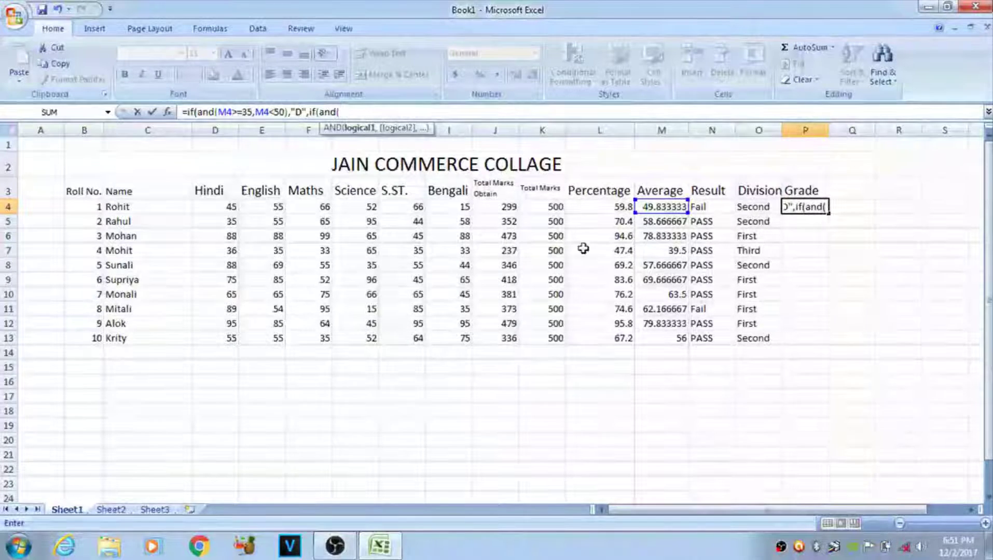
pyautogui.click(657, 207)
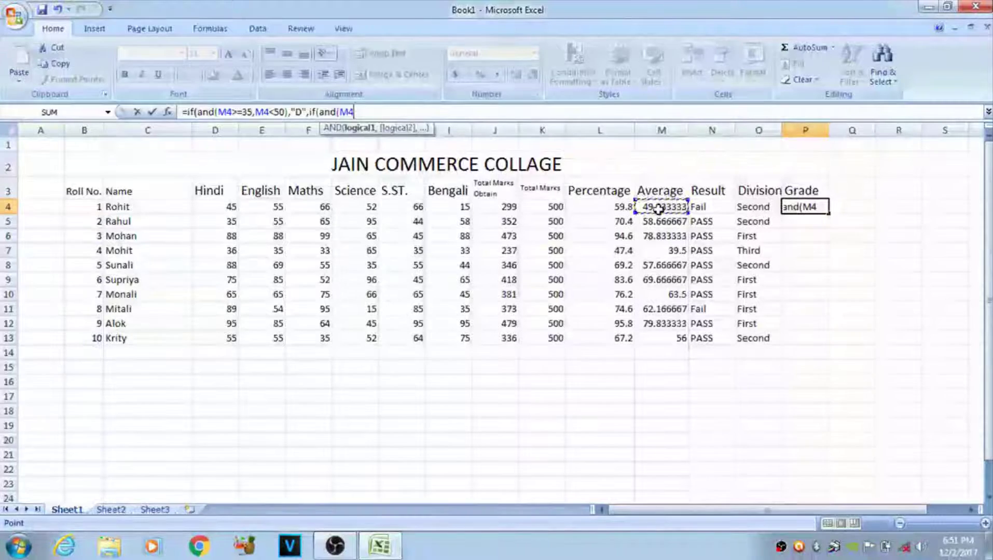
pyautogui.write('>')
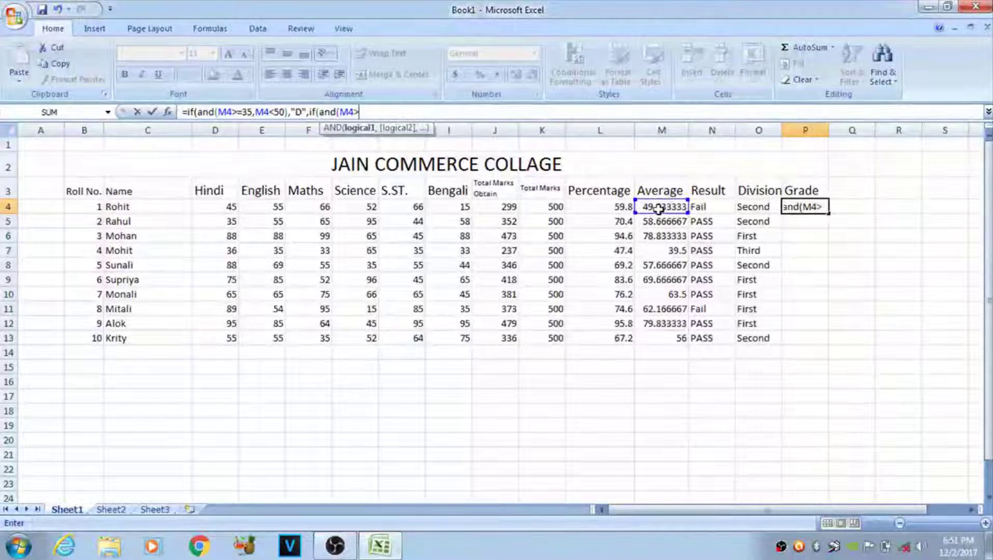
pyautogui.write('=')
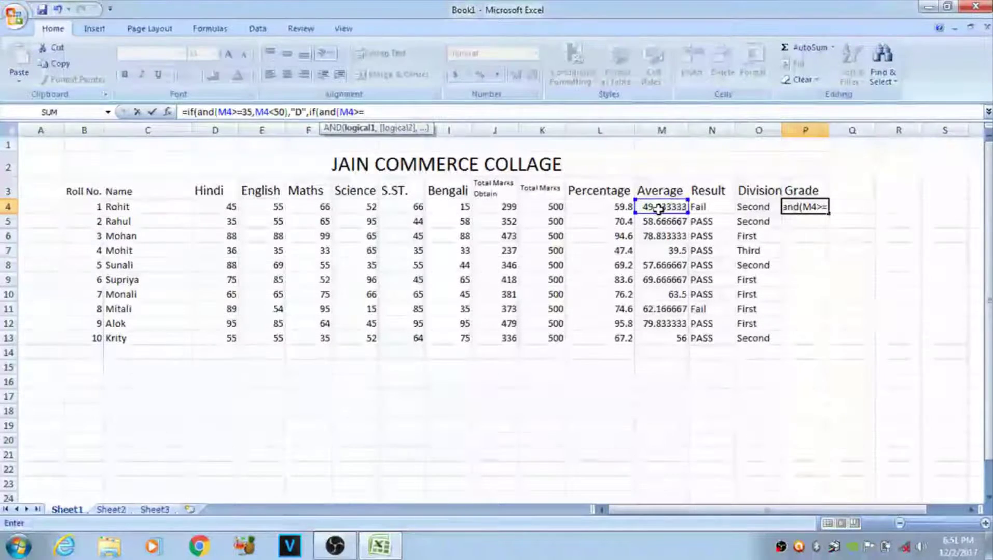
pyautogui.write('50')
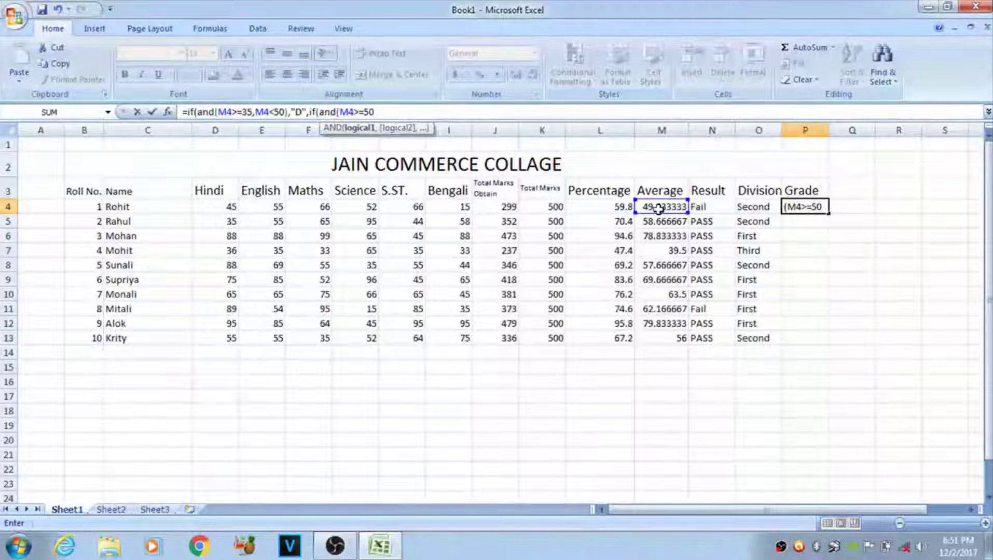
pyautogui.write(',')
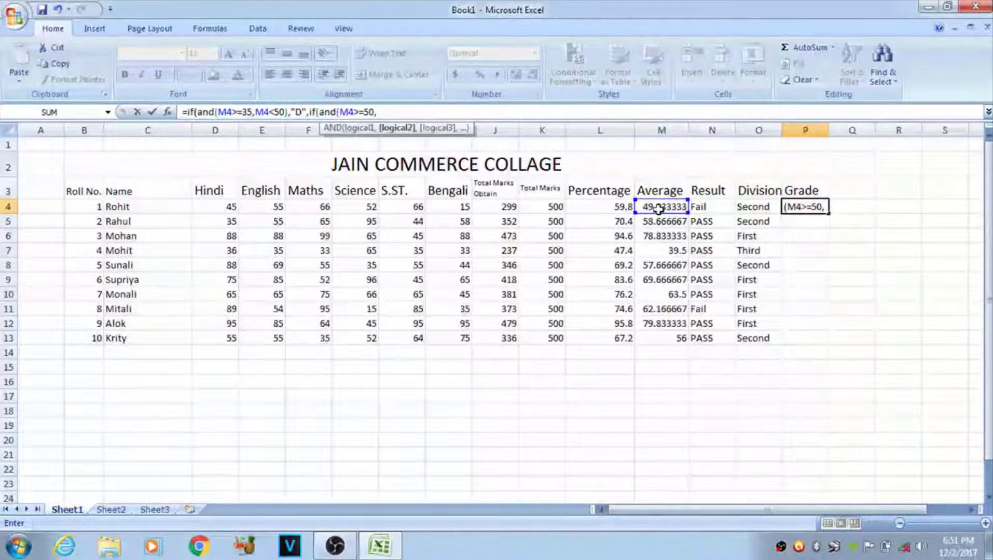
pyautogui.click(657, 208)
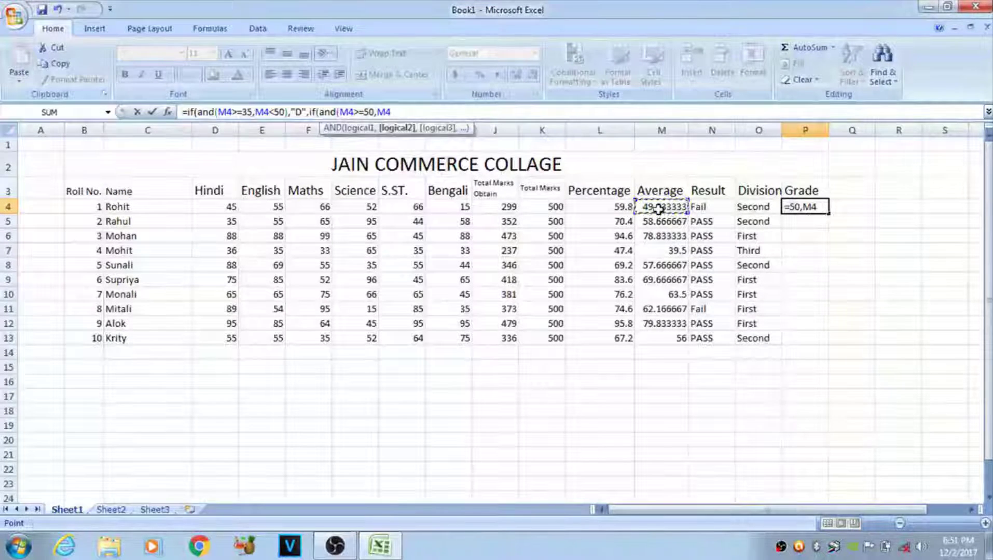
pyautogui.write('<')
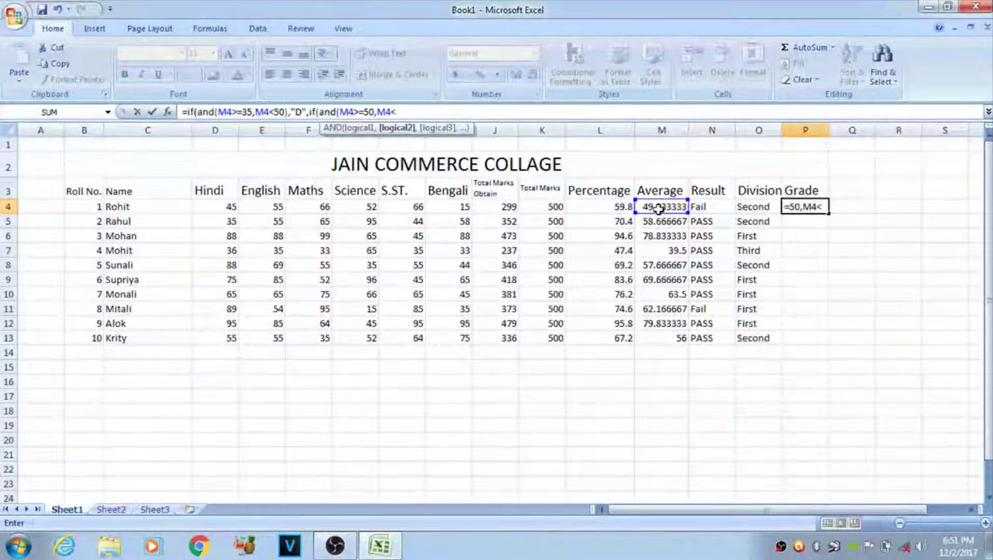
pyautogui.write('60')
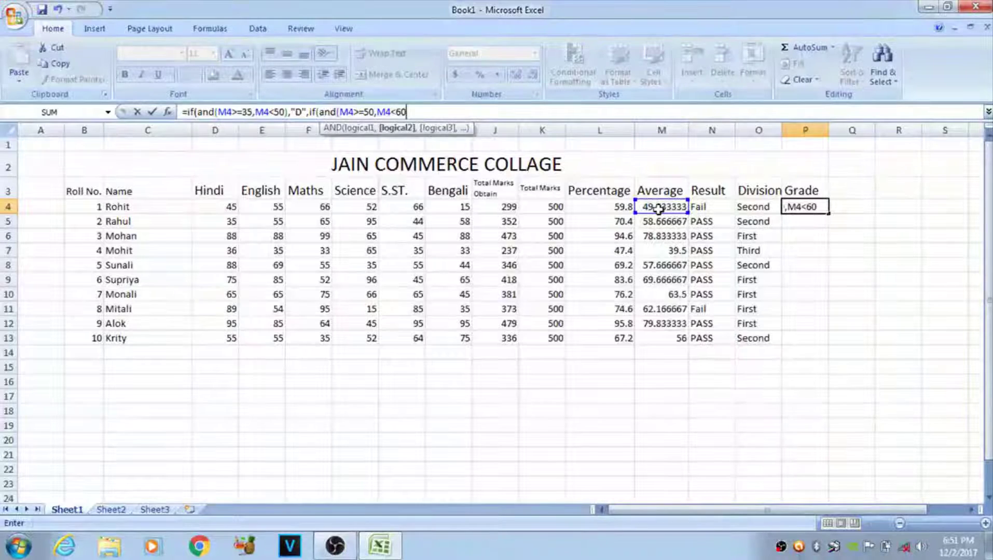
pyautogui.press('BackSpace')
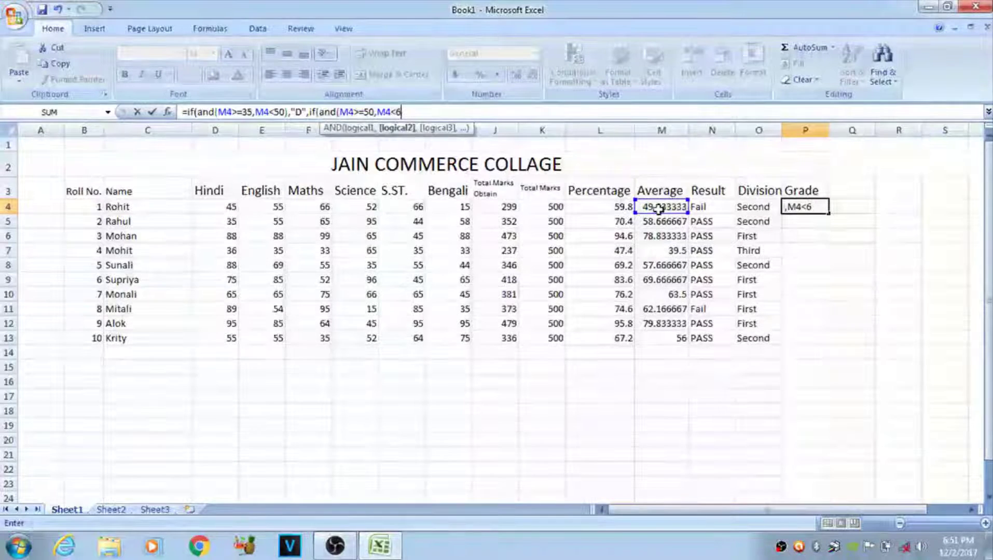
pyautogui.write('5')
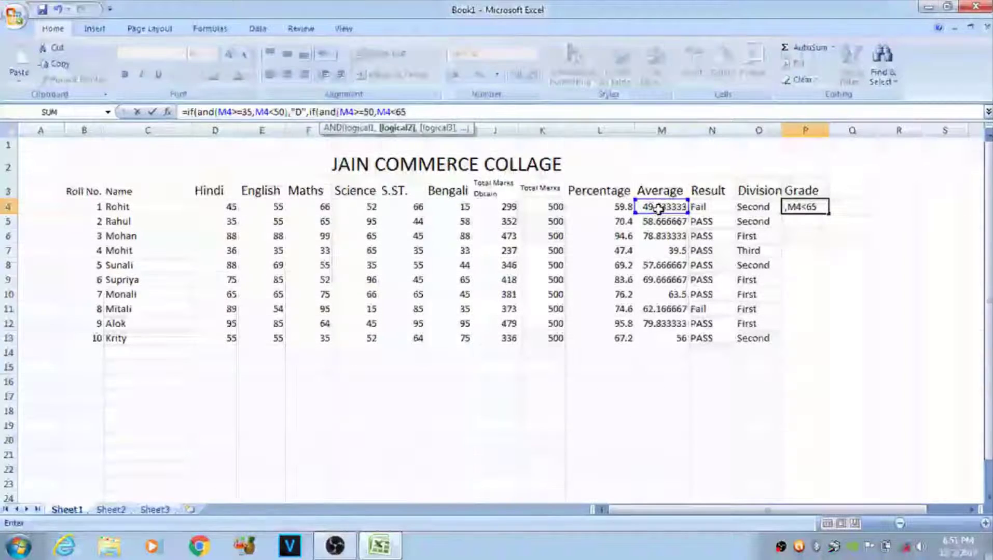
pyautogui.write(')')
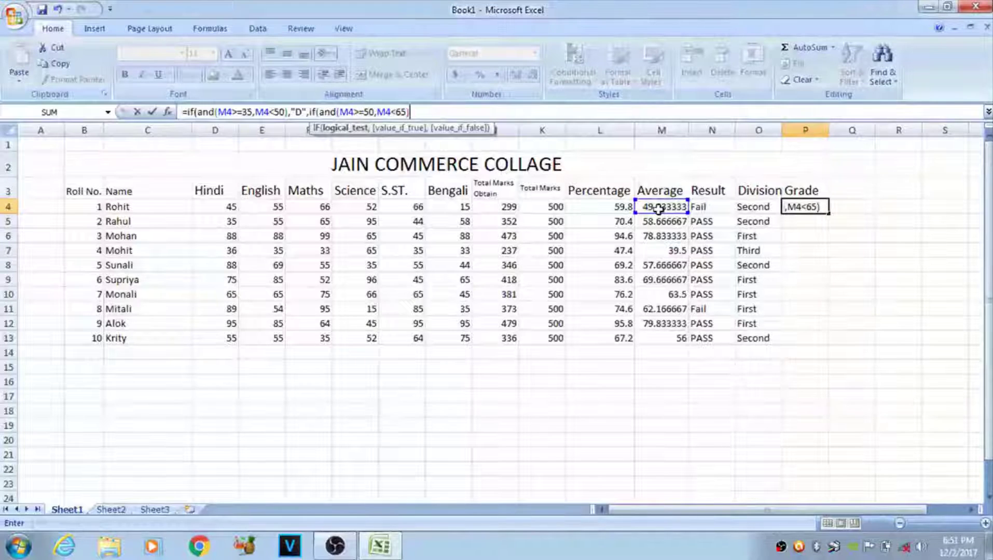
# - Return "C" for averages 50–65, then add and(M4>=65,M4<80) returning "B"
pyautogui.write(',')
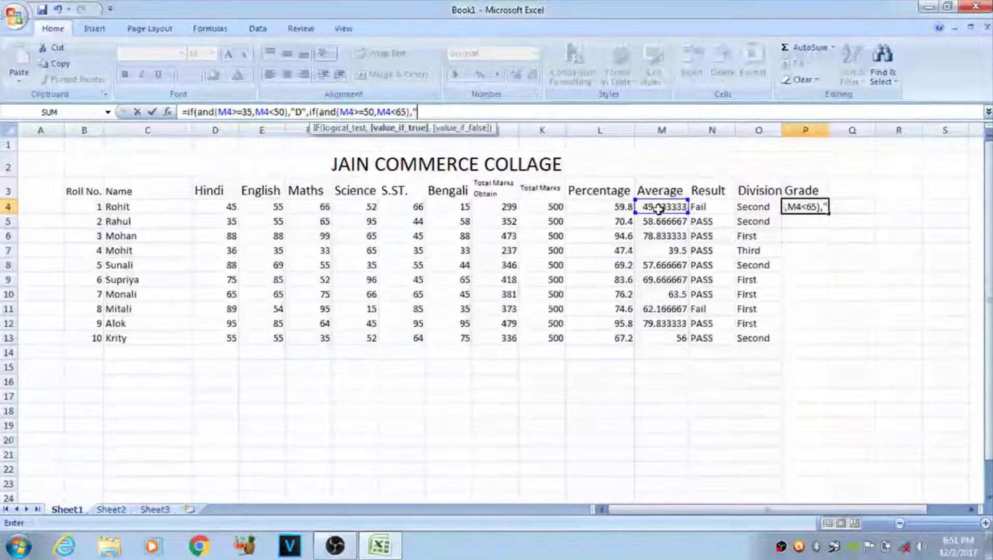
pyautogui.write('"C"')
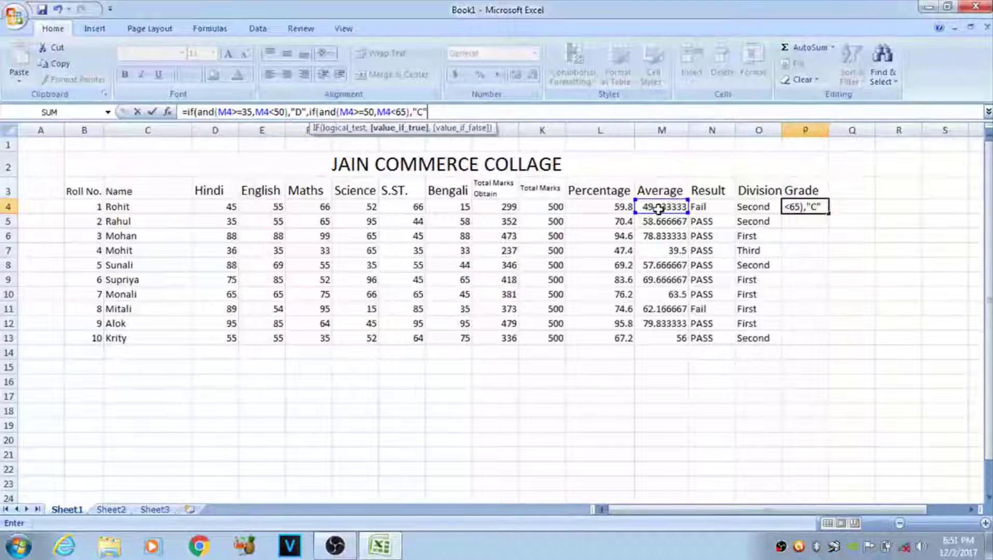
pyautogui.write(',')
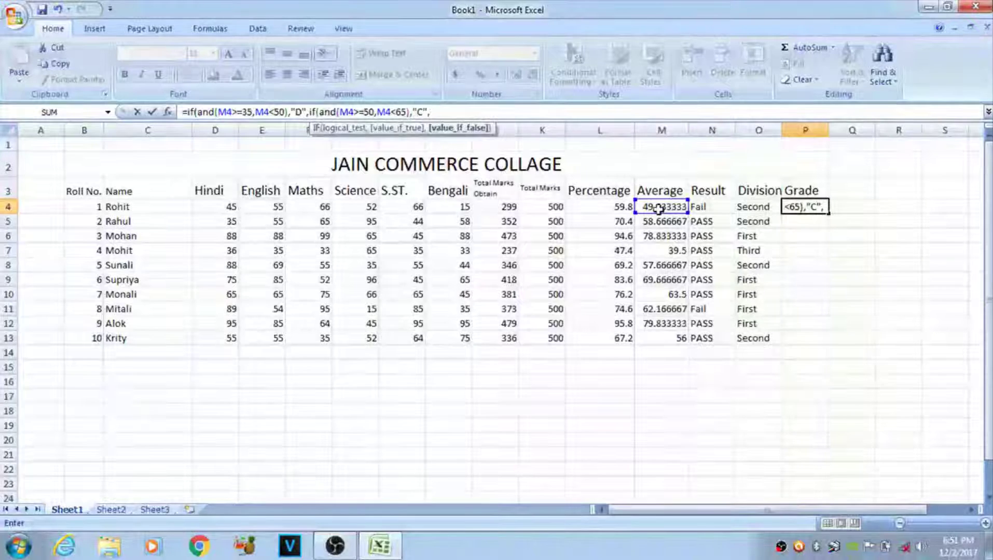
pyautogui.write('if')
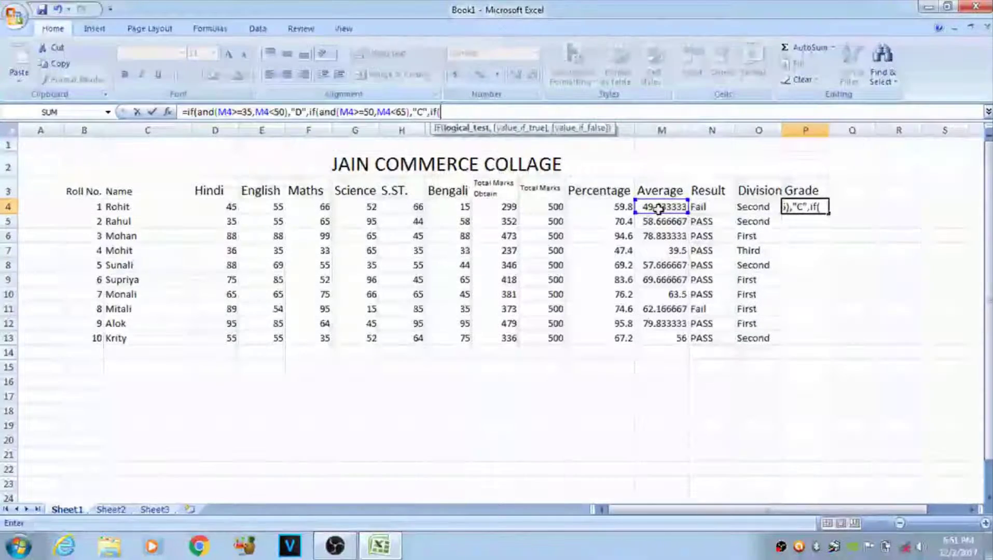
pyautogui.write('(and')
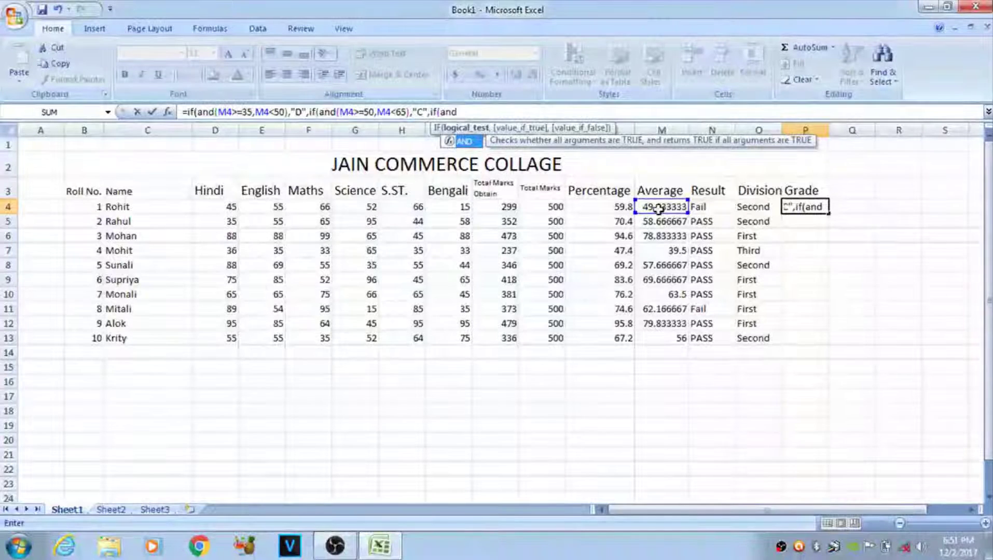
pyautogui.write('(')
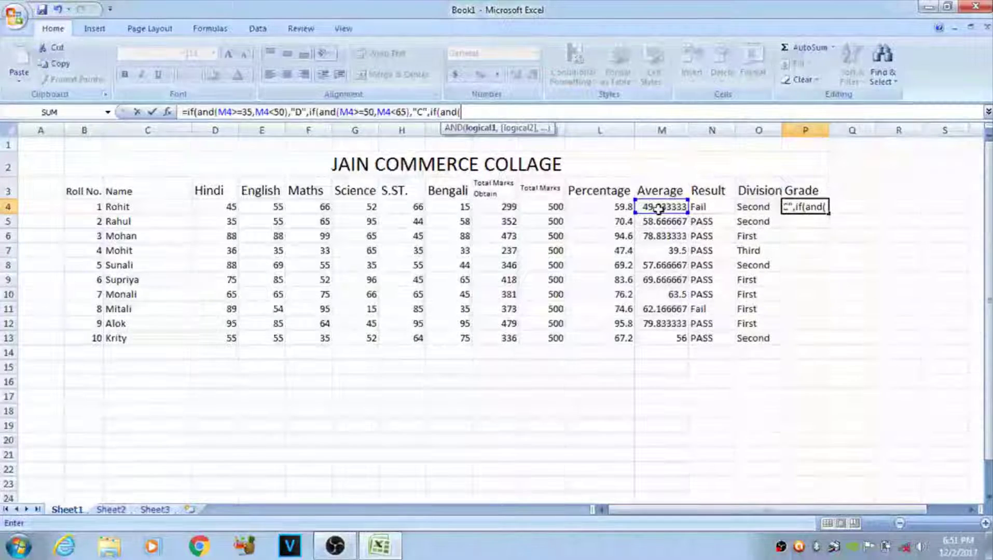
pyautogui.click(658, 208)
pyautogui.write('>')
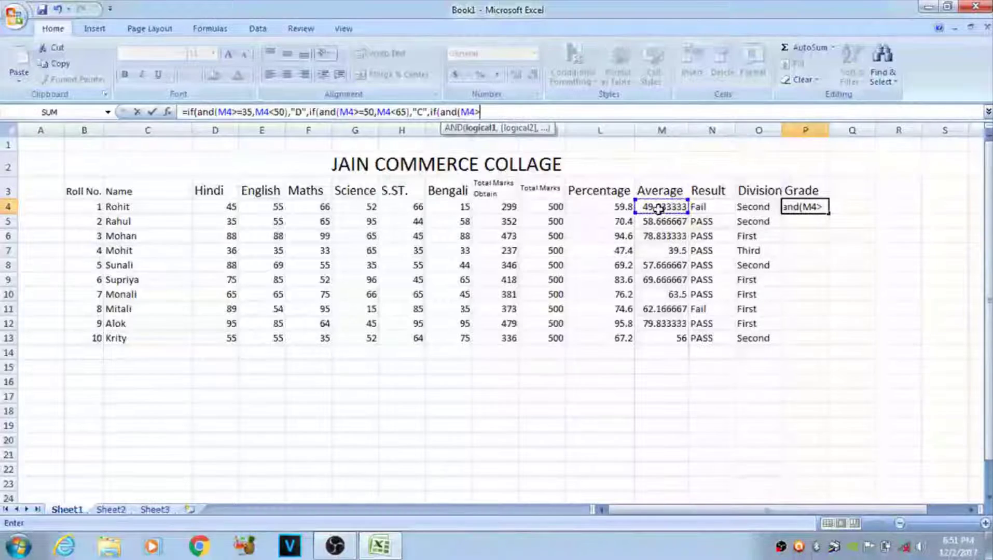
pyautogui.write('=')
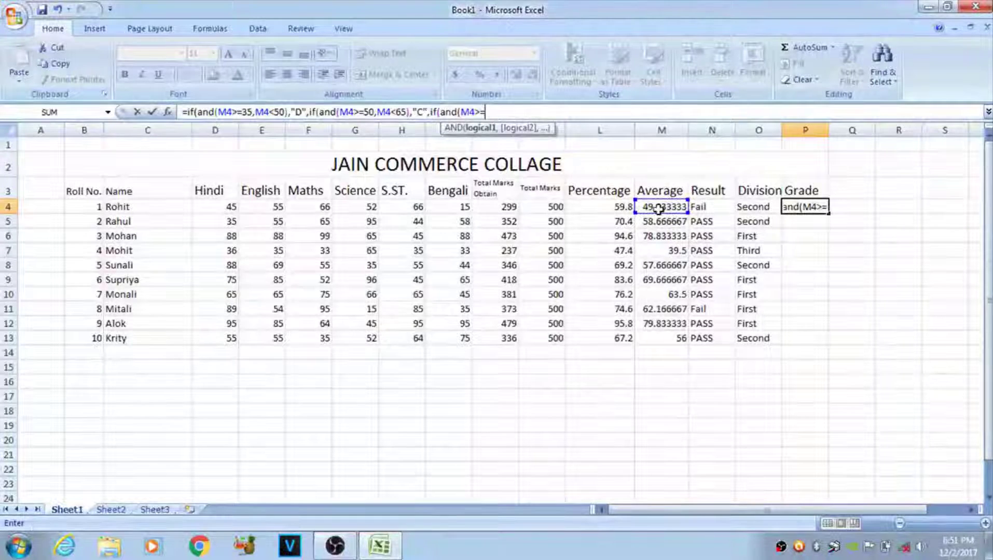
pyautogui.write('65')
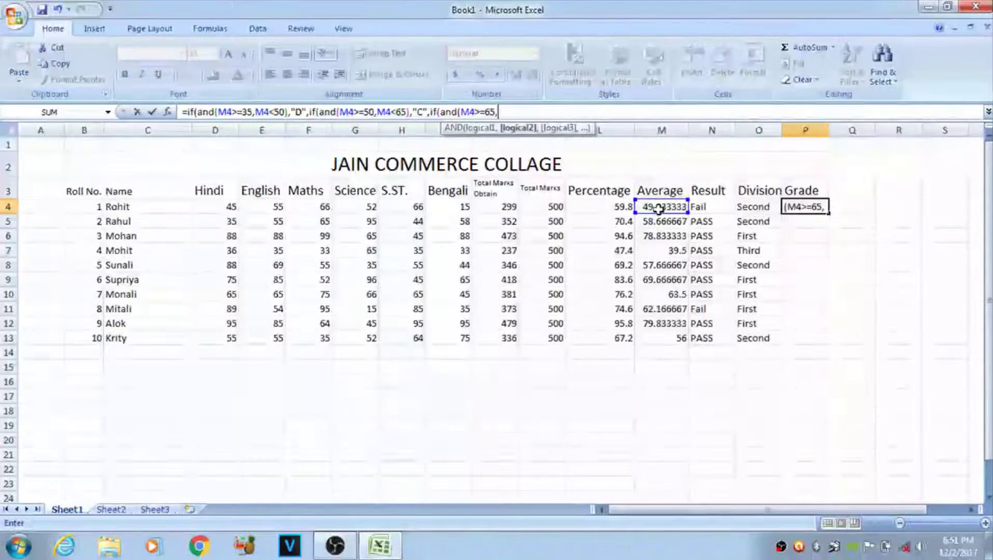
pyautogui.write(',')
pyautogui.click(658, 209)
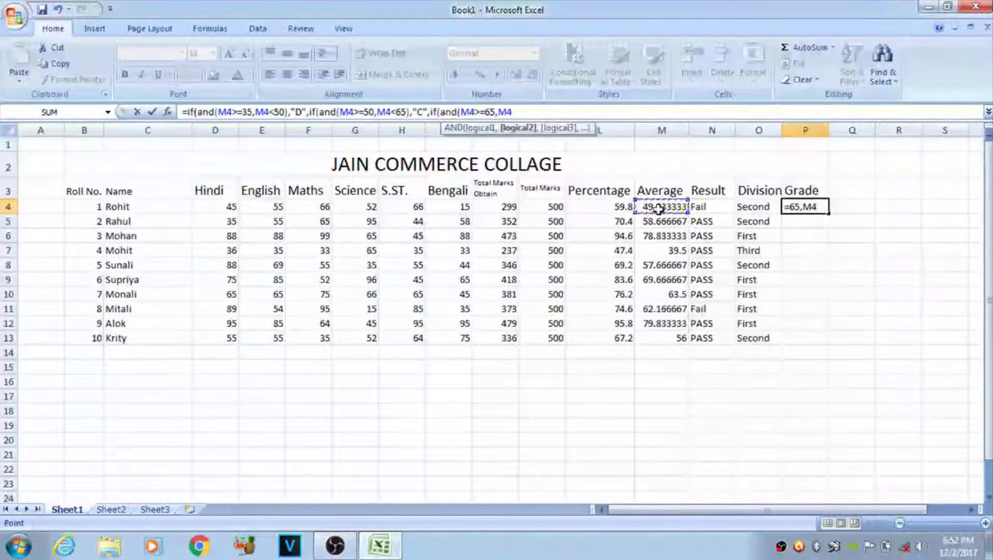
pyautogui.write('<80')
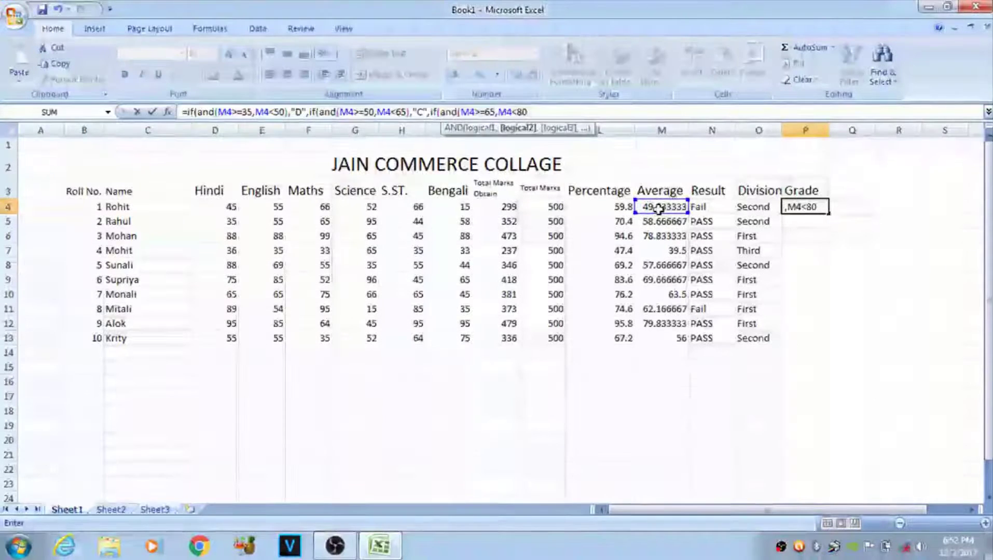
pyautogui.write(')')
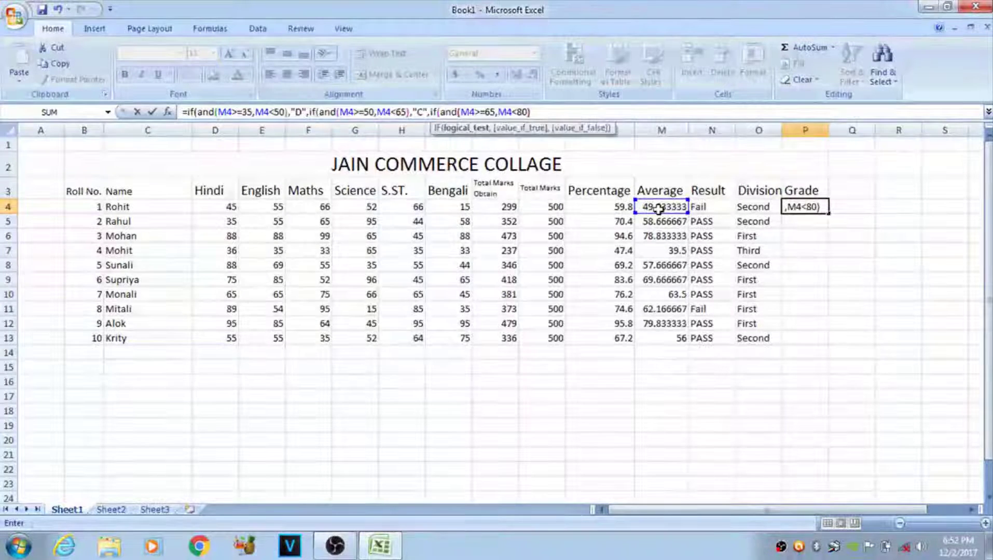
pyautogui.write(',')
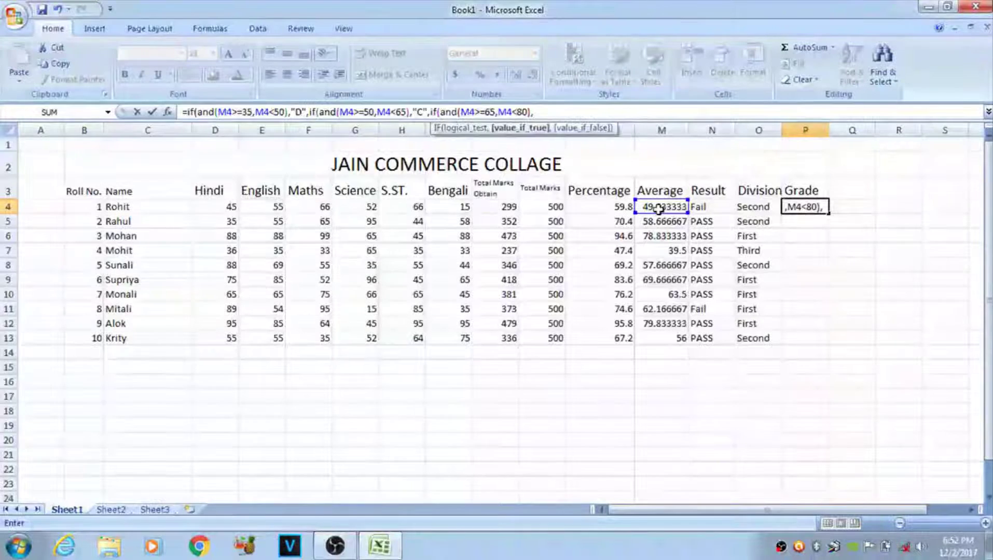
pyautogui.write('"')
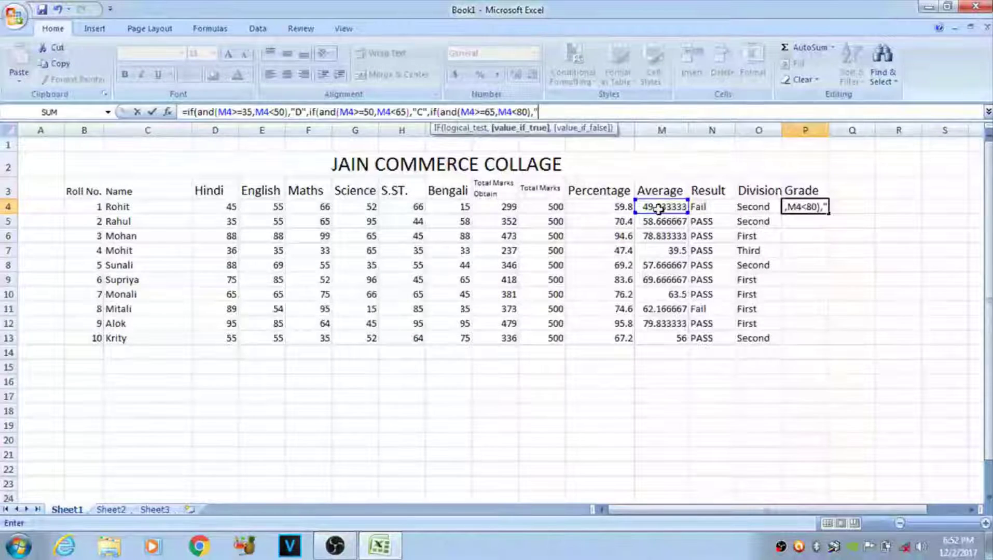
pyautogui.write('B"')
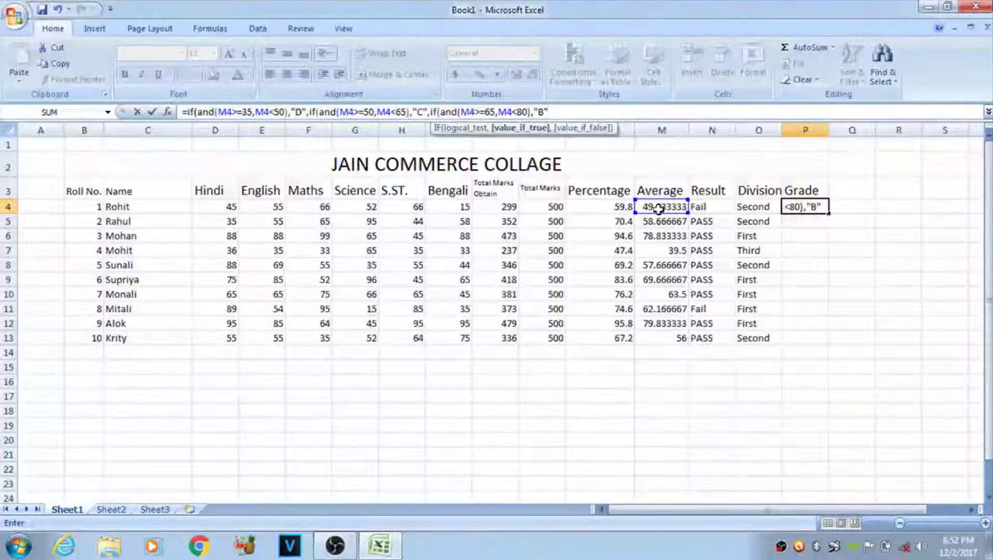
pyautogui.write(',')
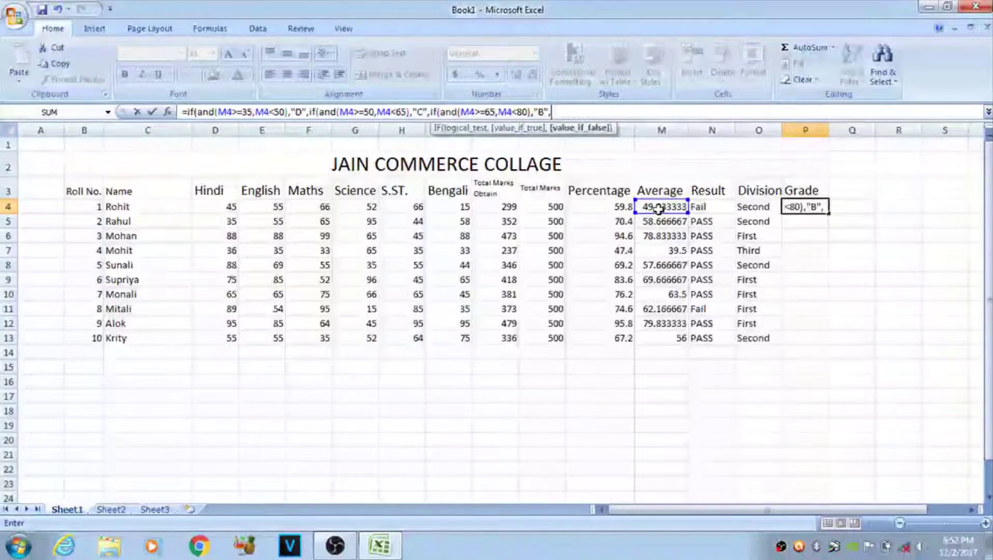
pyautogui.write('if')
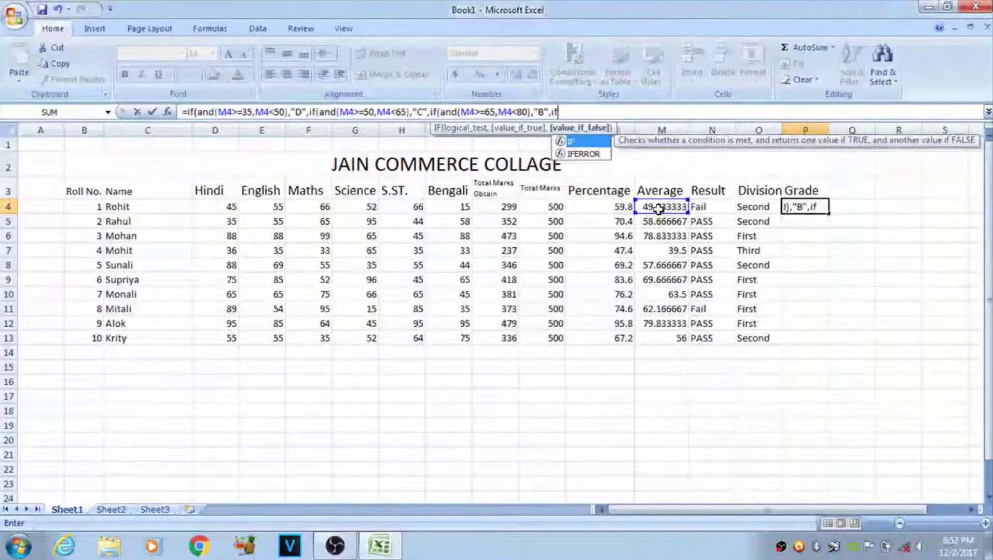
pyautogui.write('(an')
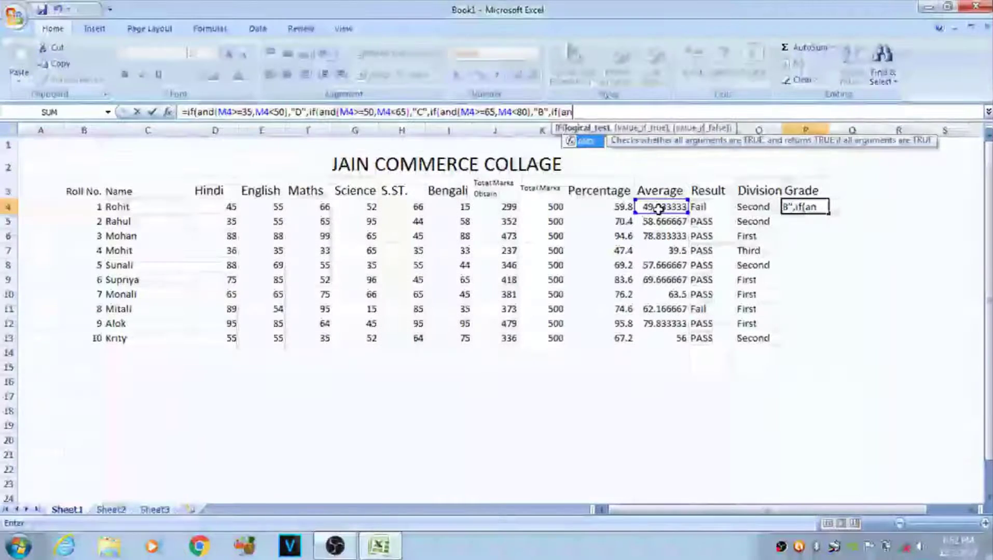
pyautogui.write('d(')
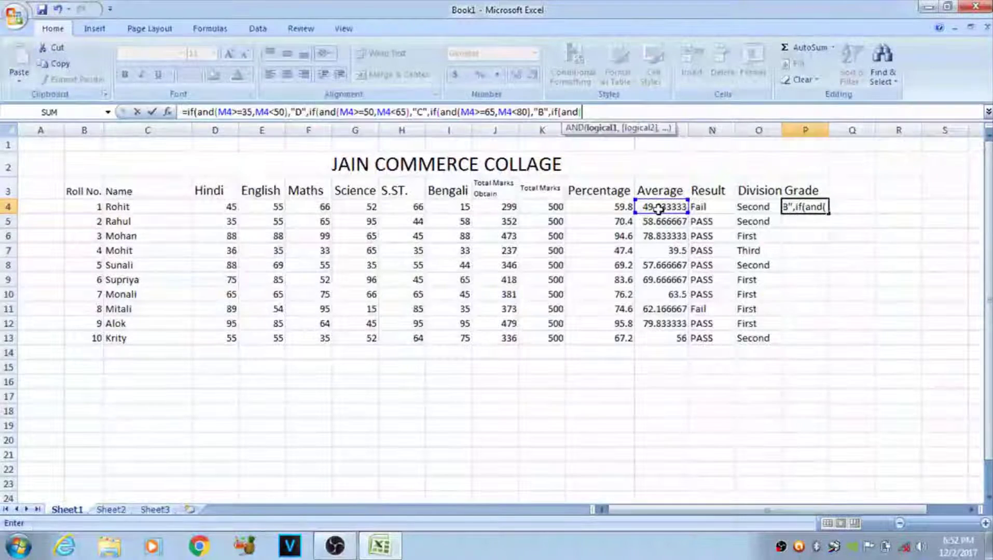
# - Add the condition and(M4>=80,M4<100) returning "A" to P4's grade formula
pyautogui.click(657, 209)
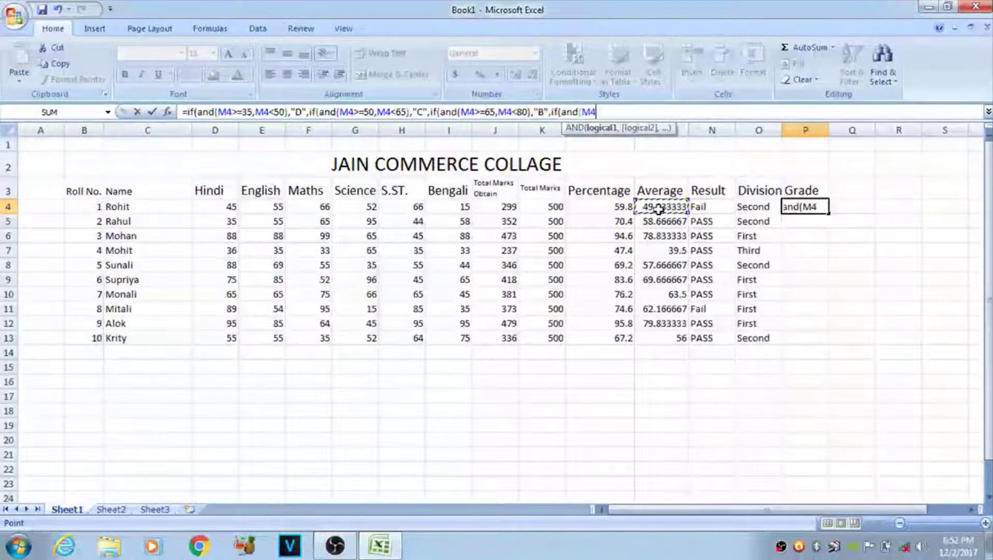
pyautogui.write('>')
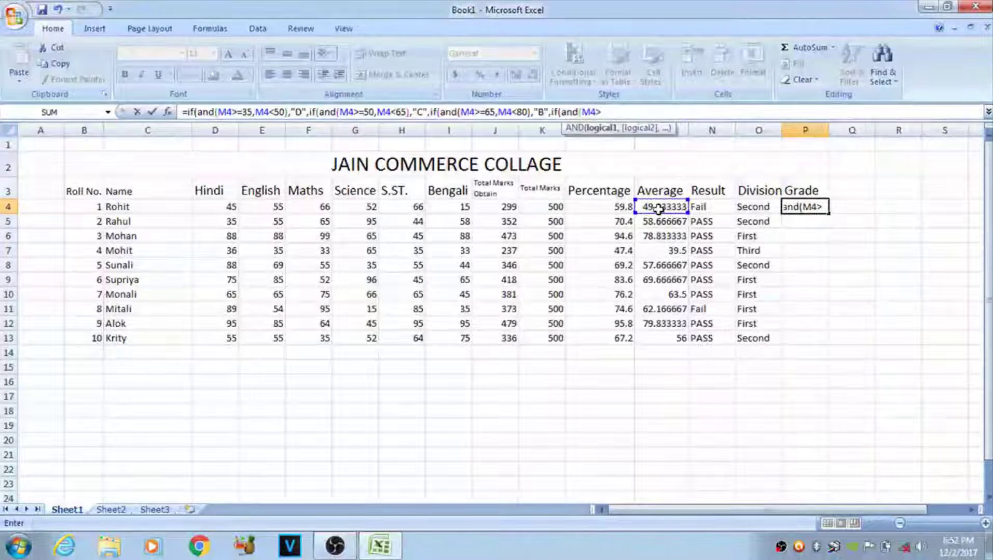
pyautogui.write('=')
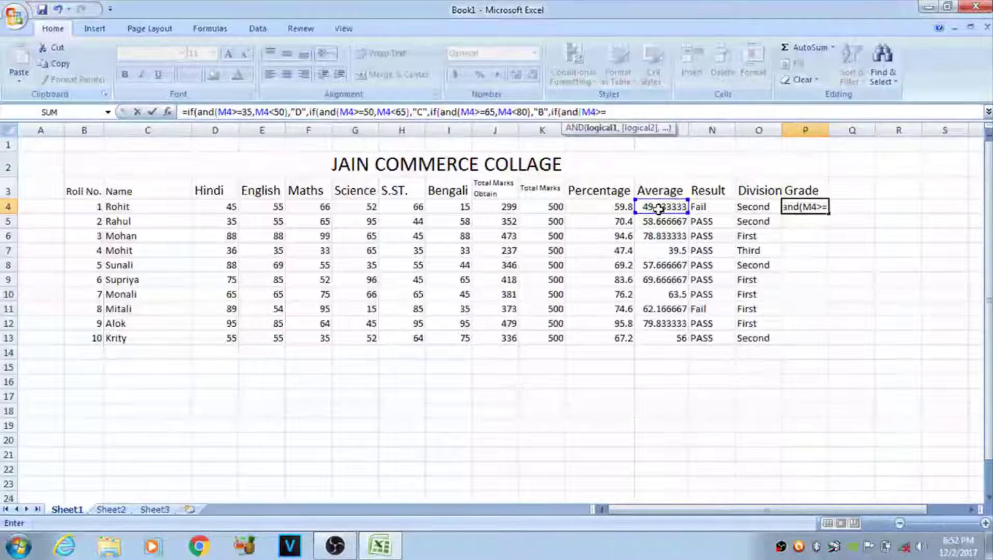
pyautogui.write('80')
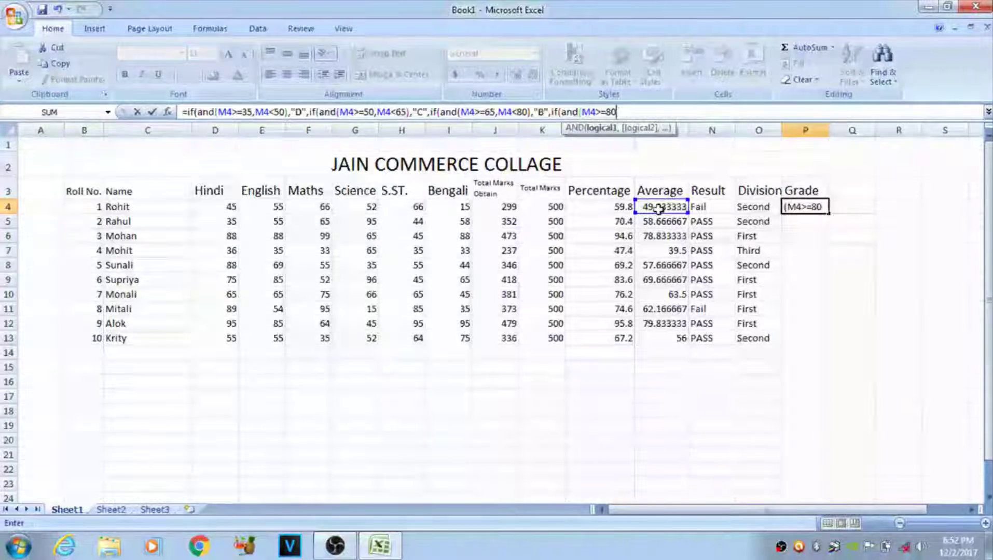
pyautogui.write(',')
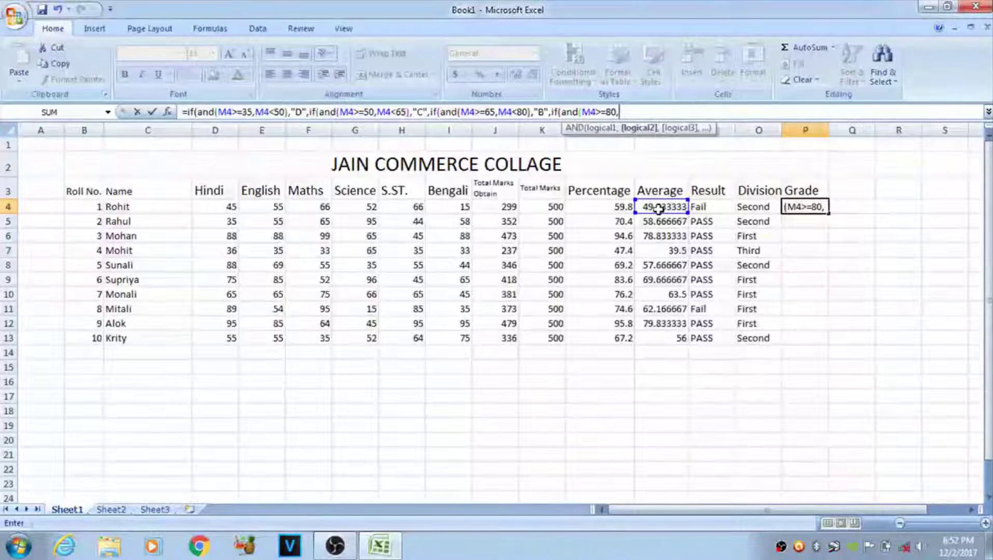
pyautogui.click(658, 208)
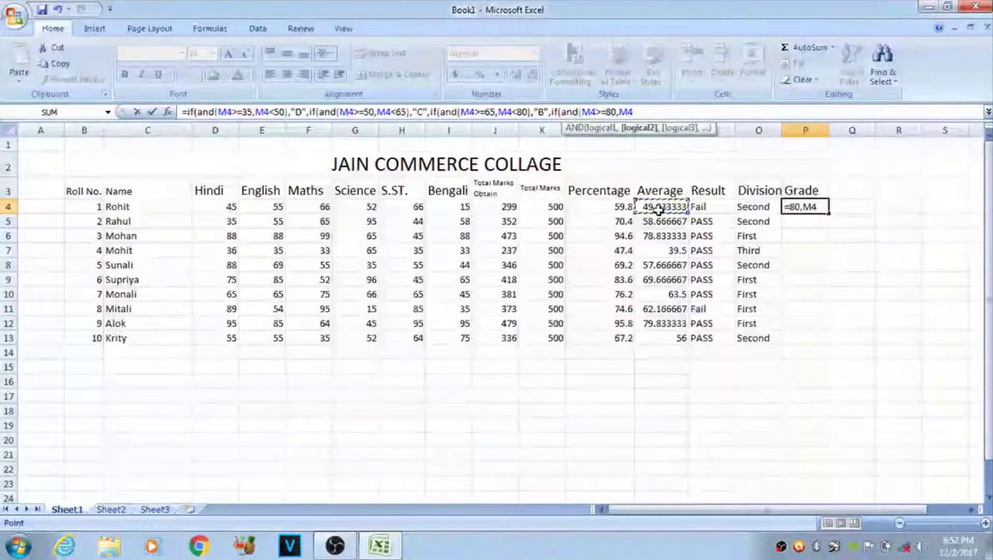
pyautogui.write('<')
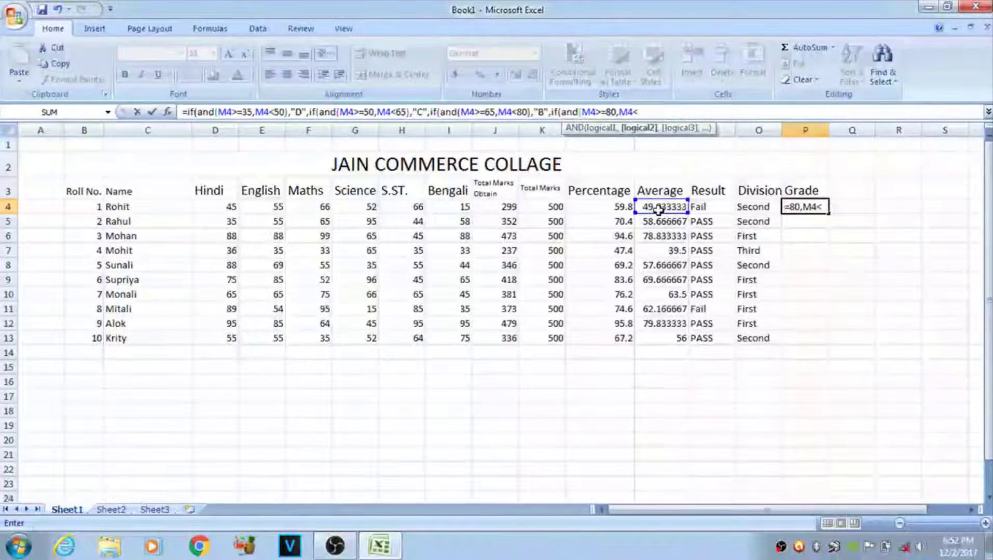
pyautogui.write('100')
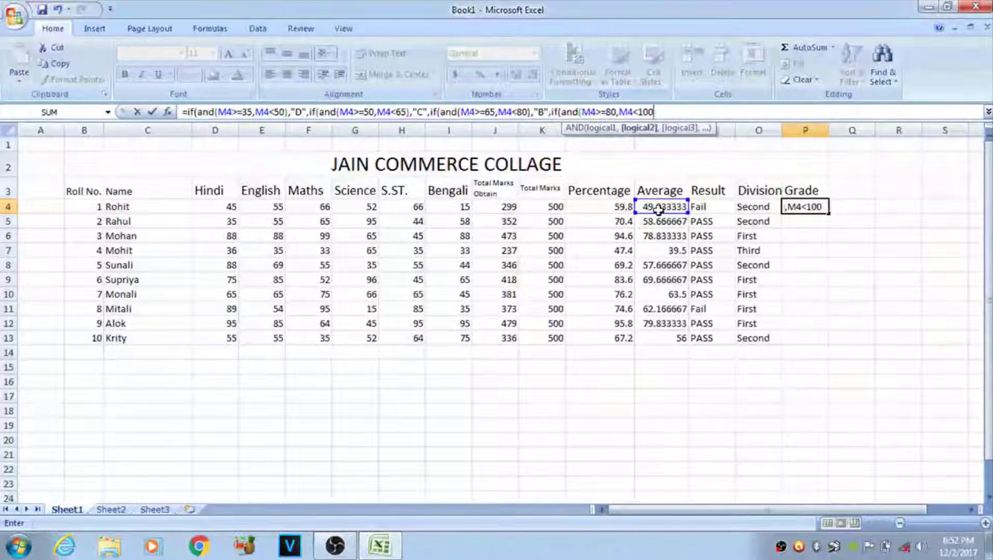
pyautogui.write('),')
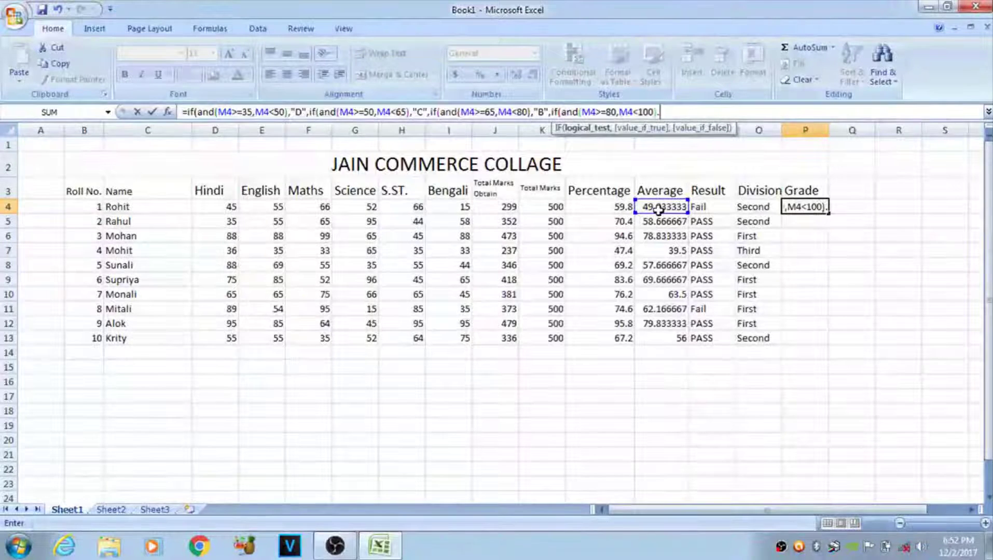
pyautogui.write('"A')
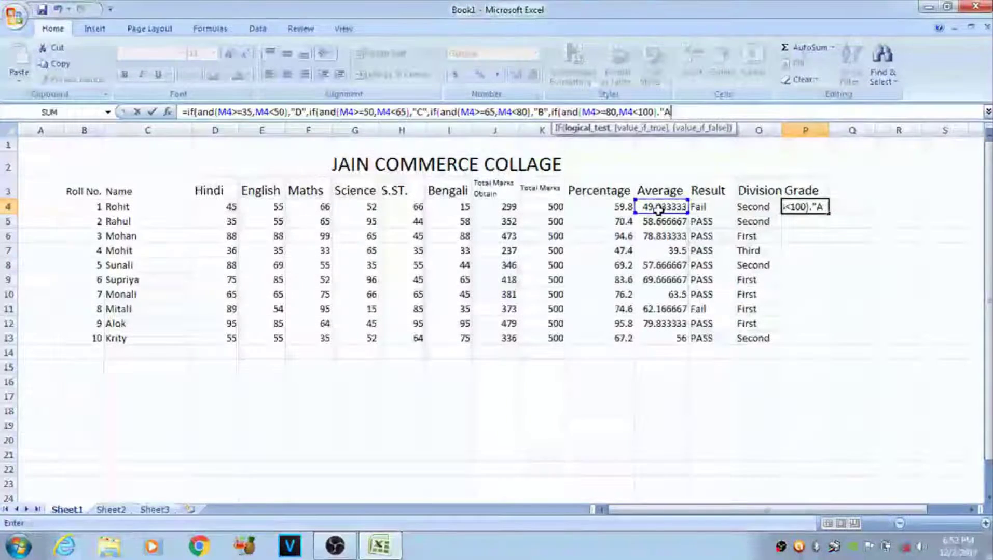
pyautogui.write('"')
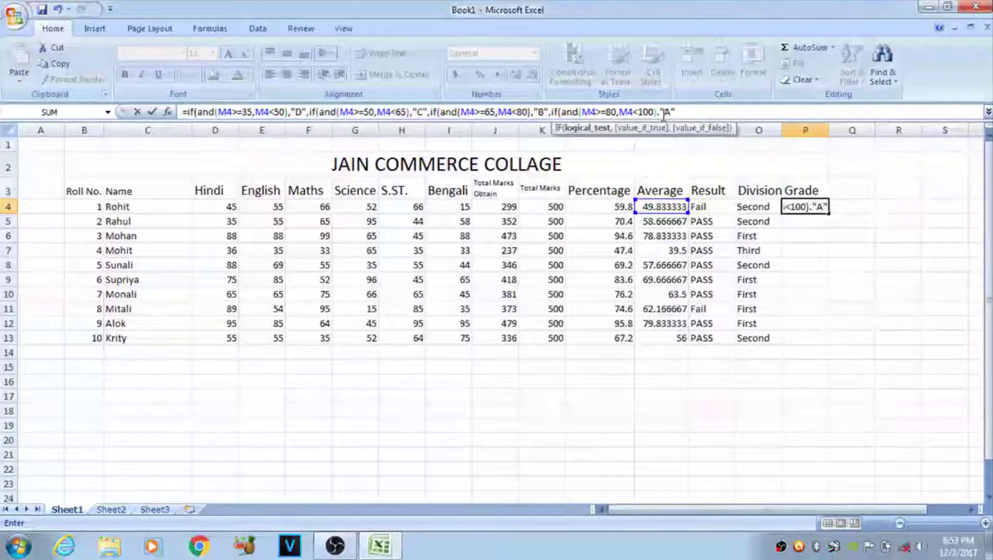
# - Try entering the grade formula and dismiss the resulting formula error message
pyautogui.press('Return')
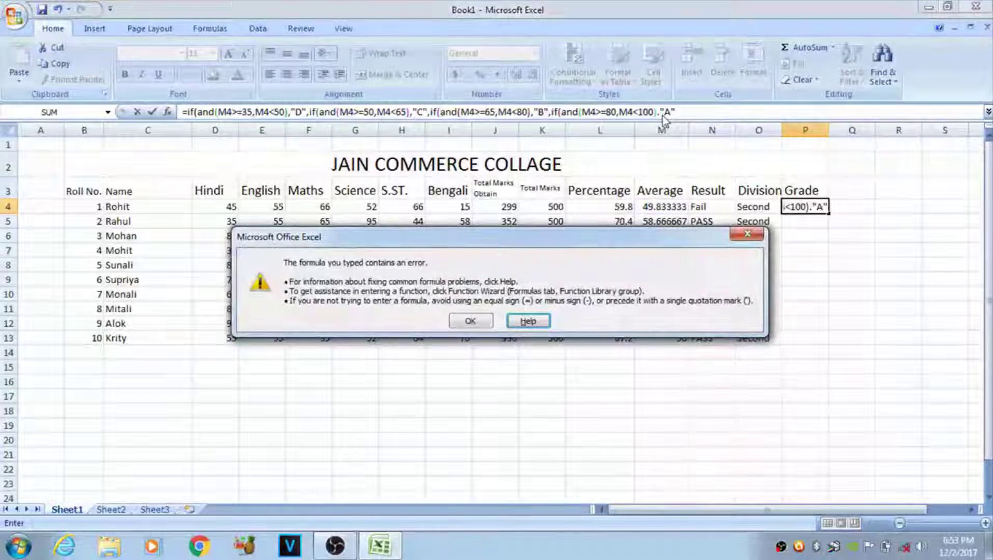
pyautogui.moveTo(734, 233); pyautogui.dragTo(738, 234)
pyautogui.press('Escape')
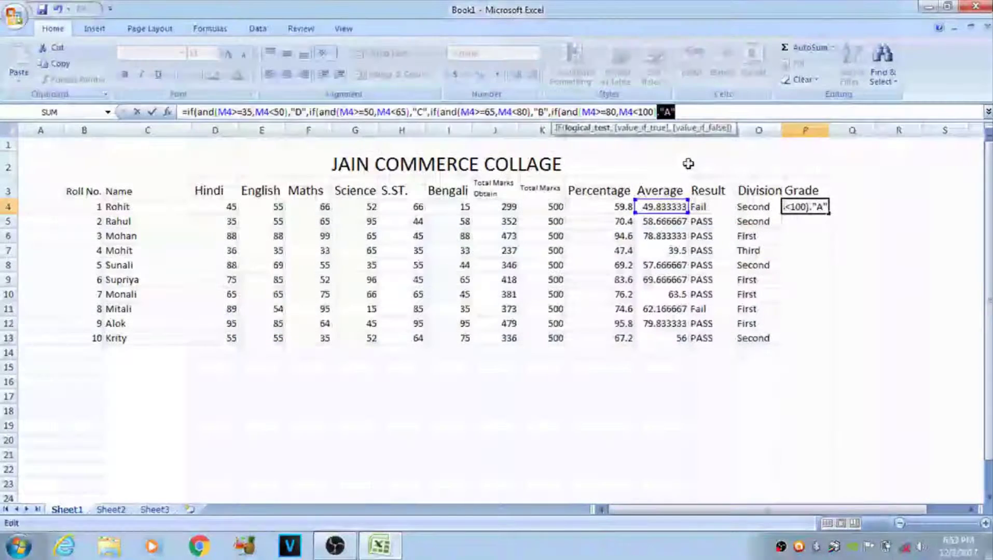
# - Replace the stray period with a comma, add "A" and closing brackets, and enter it
pyautogui.click(661, 112)
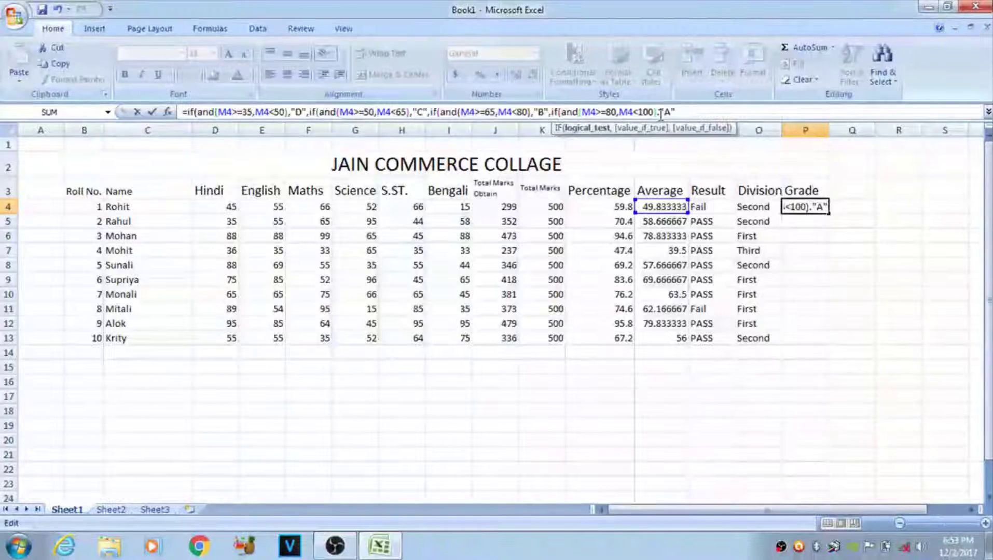
pyautogui.press('BackSpace')
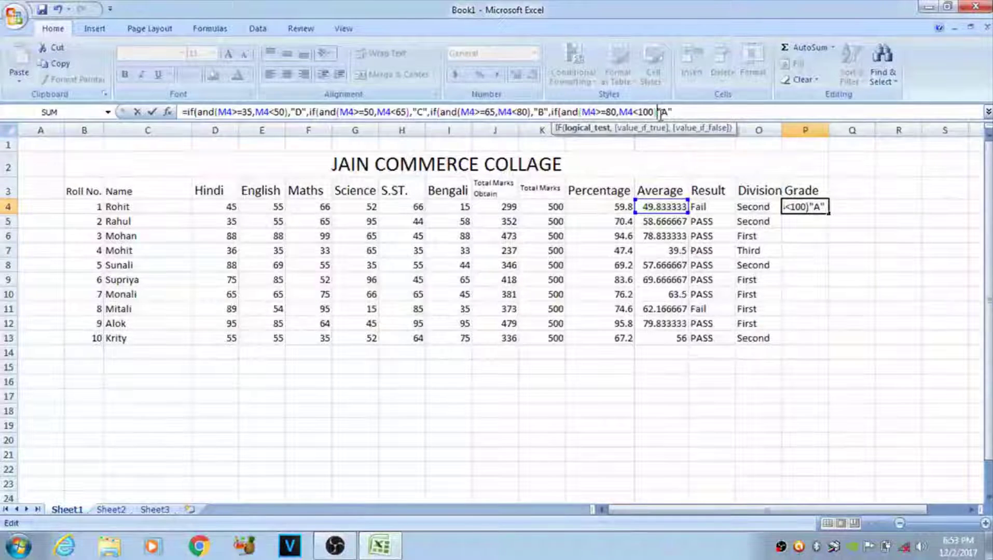
pyautogui.write(',"A"')
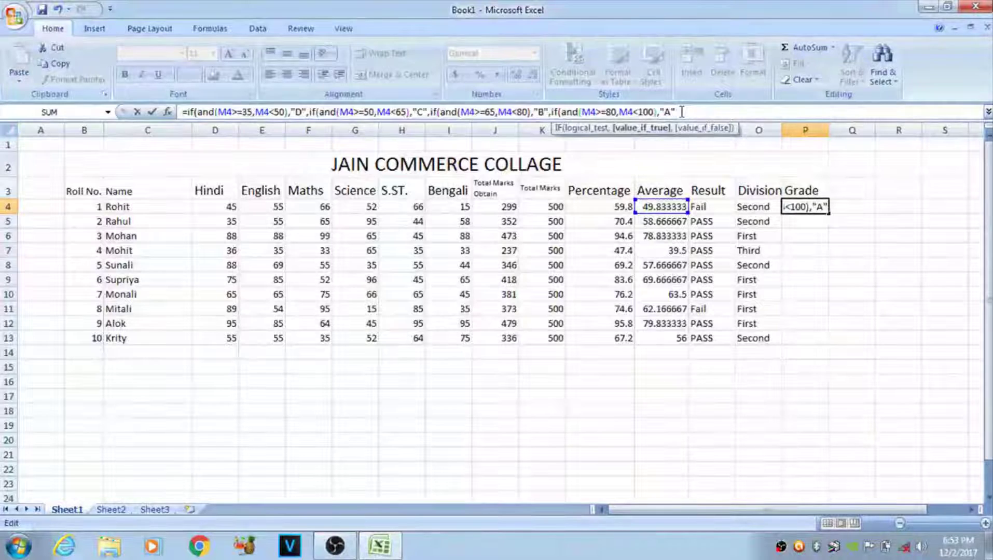
pyautogui.write(')')
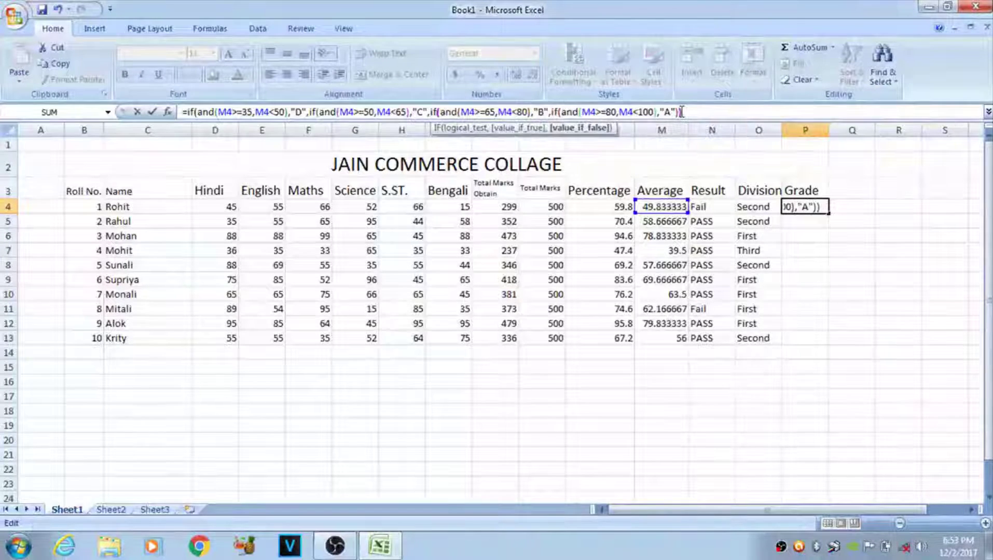
pyautogui.write('))')
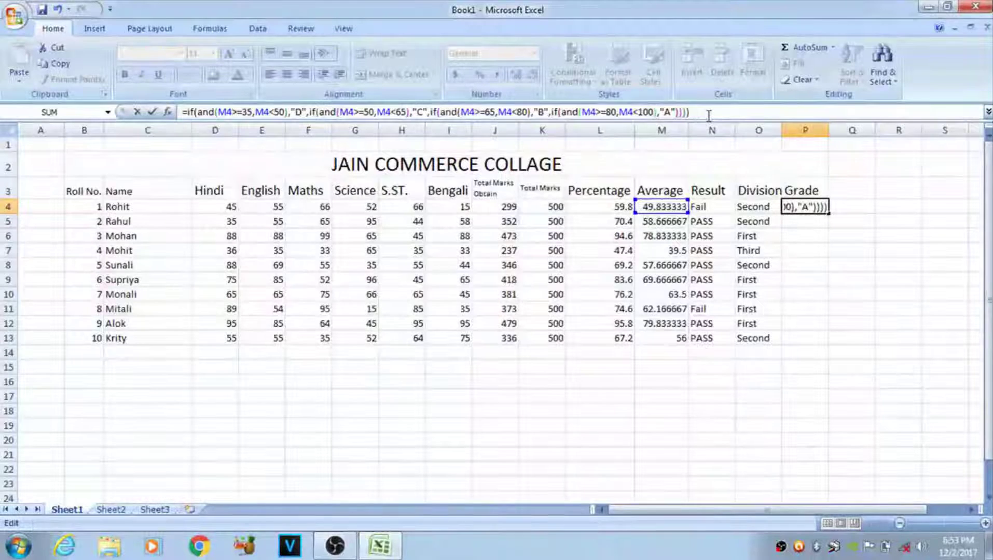
pyautogui.press('Return')
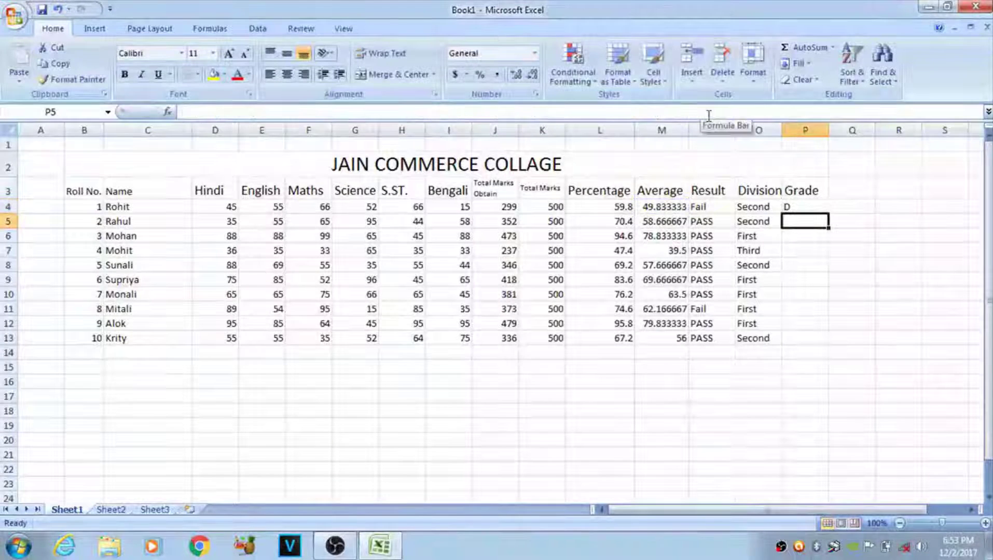
# - Fill the grade formula from P4 down to P13 for all ten students
pyautogui.click(788, 206)
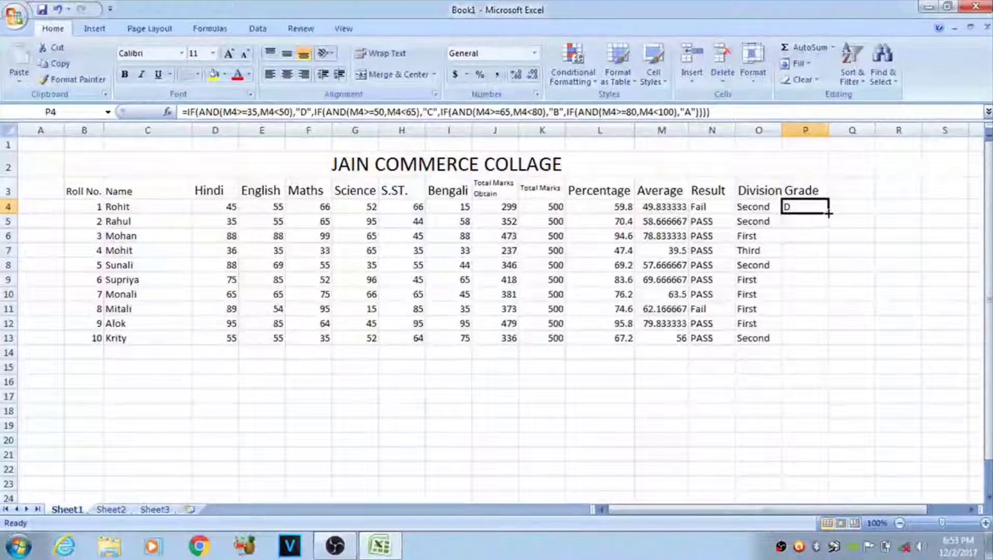
pyautogui.moveTo(828, 216); pyautogui.dragTo(828, 344)
pyautogui.click(780, 384)
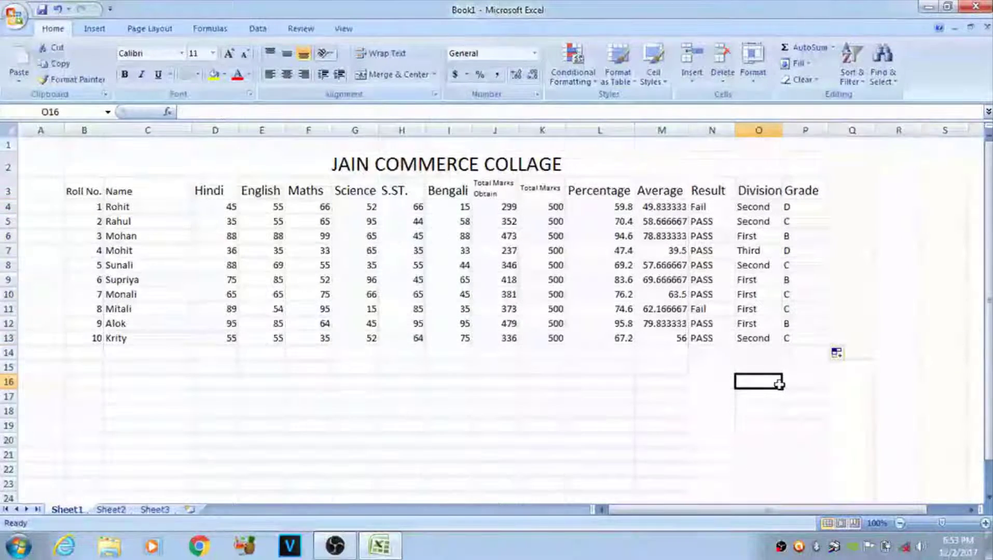
pyautogui.click(705, 432)
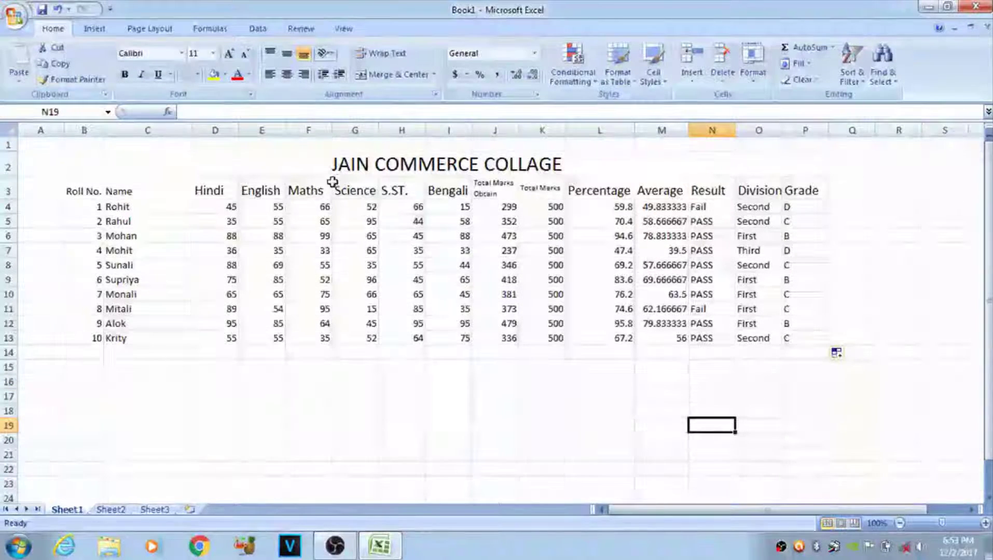
# - Apply a Thick Box Border and All Borders to the table range B2:P13
pyautogui.moveTo(318, 163); pyautogui.dragTo(336, 336)
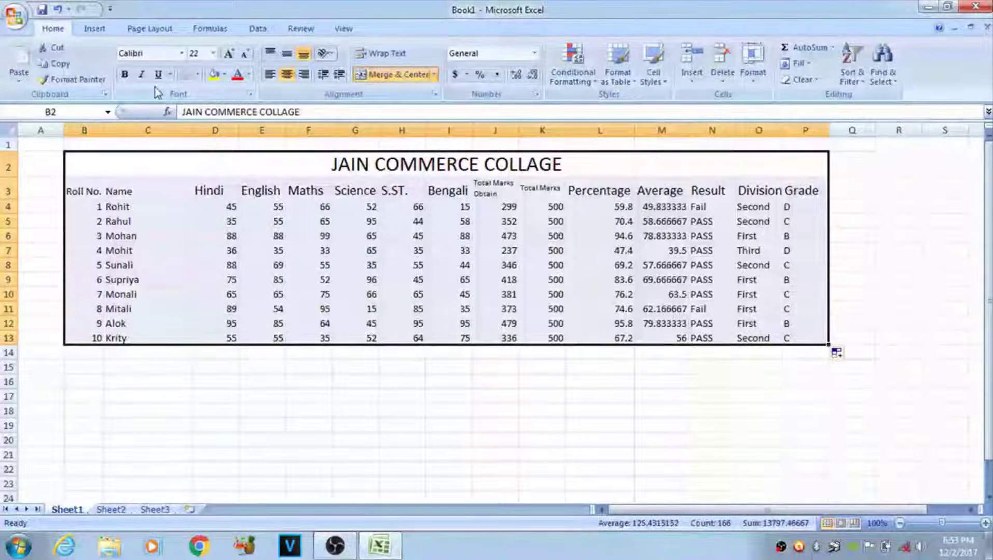
pyautogui.click(198, 75)
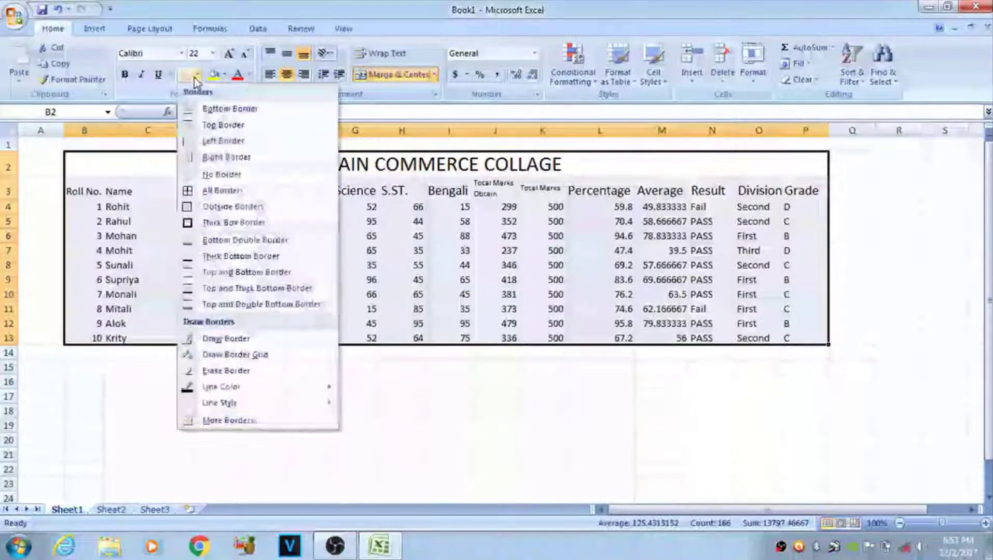
pyautogui.click(211, 223)
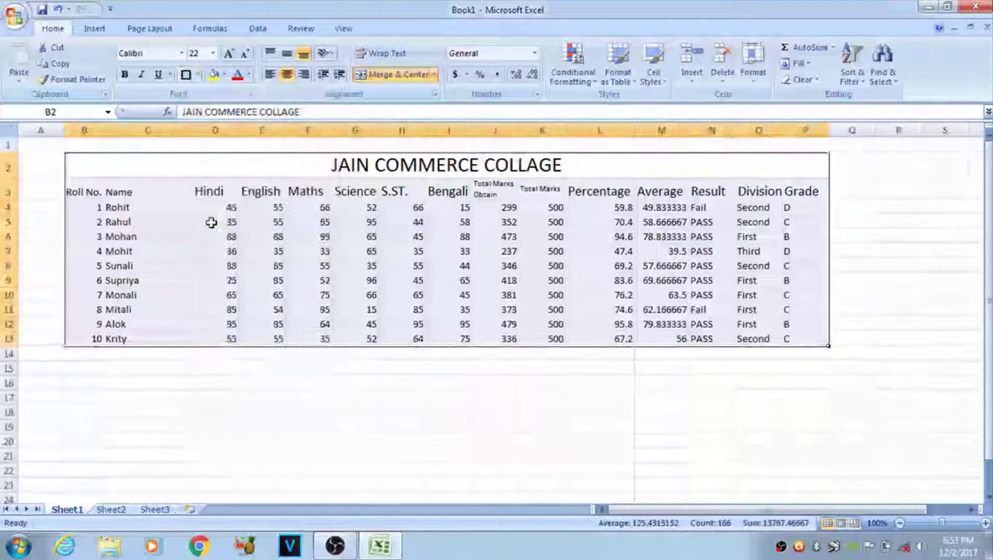
pyautogui.click(197, 76)
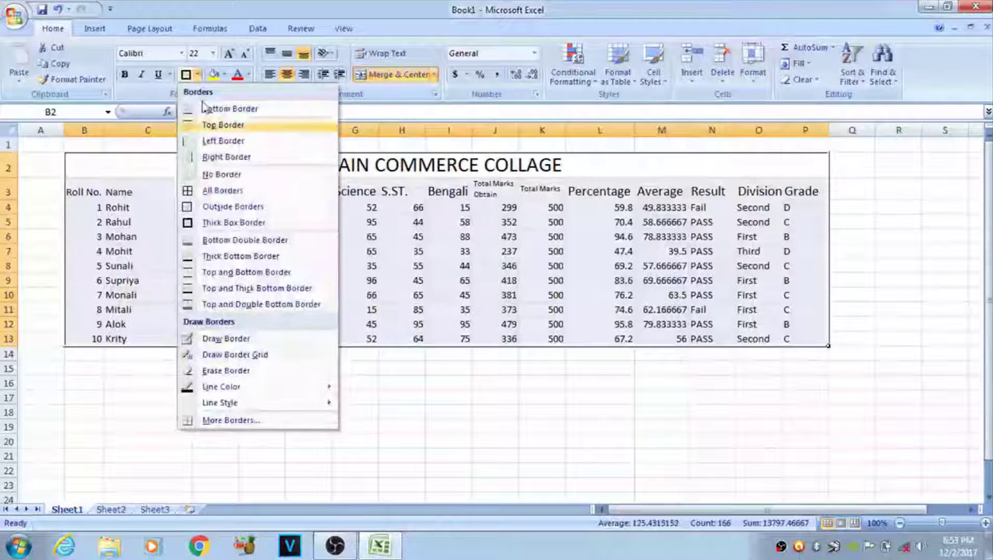
pyautogui.click(212, 191)
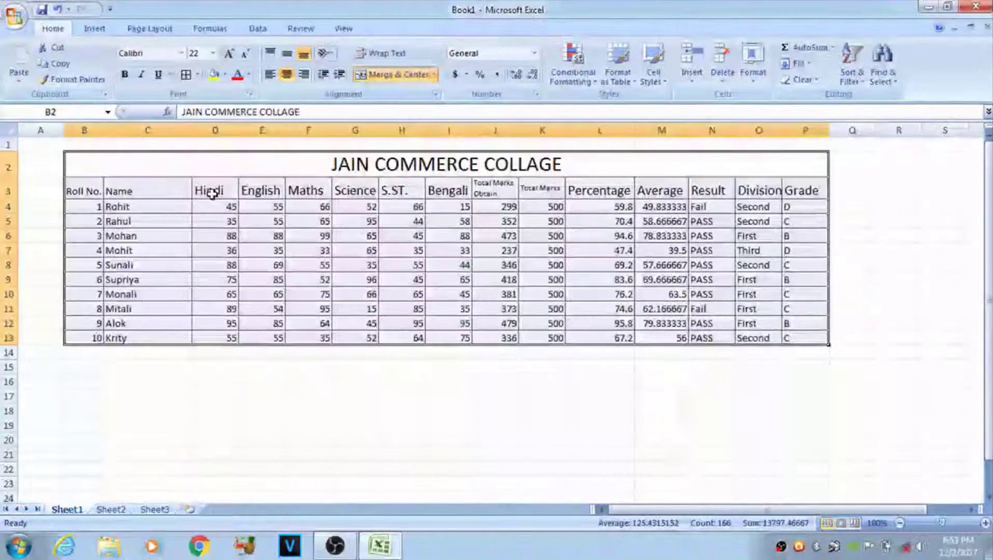
pyautogui.click(234, 382)
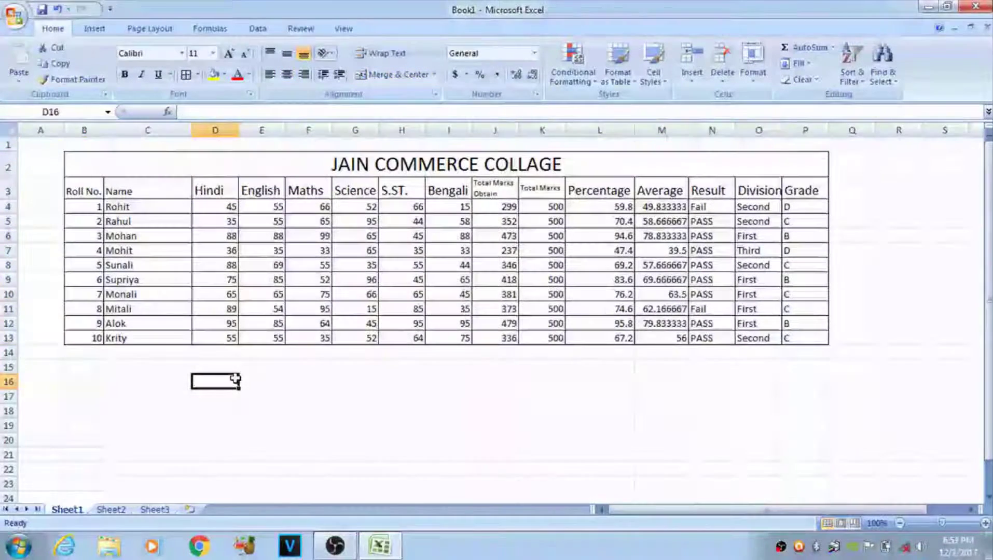